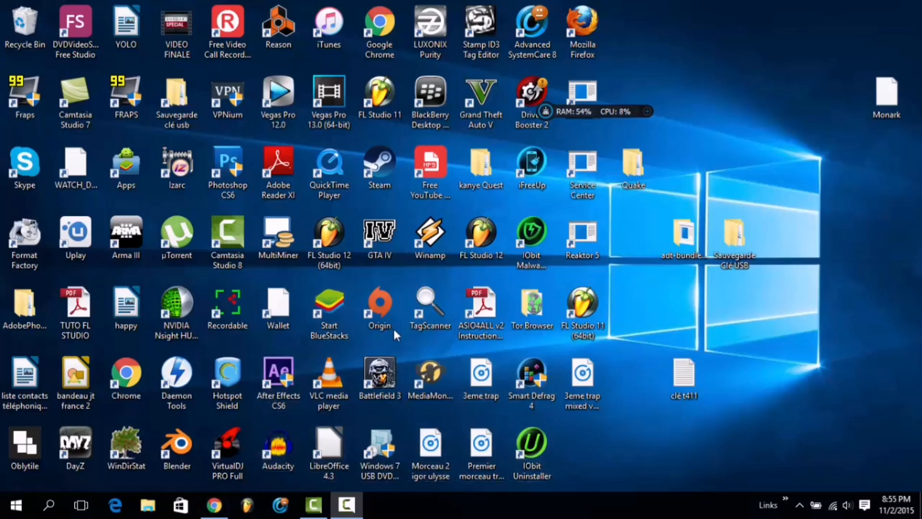
# - Open Task Manager in its detailed view and go to the process details of Google Chrome
pyautogui.rightClick(429, 504)
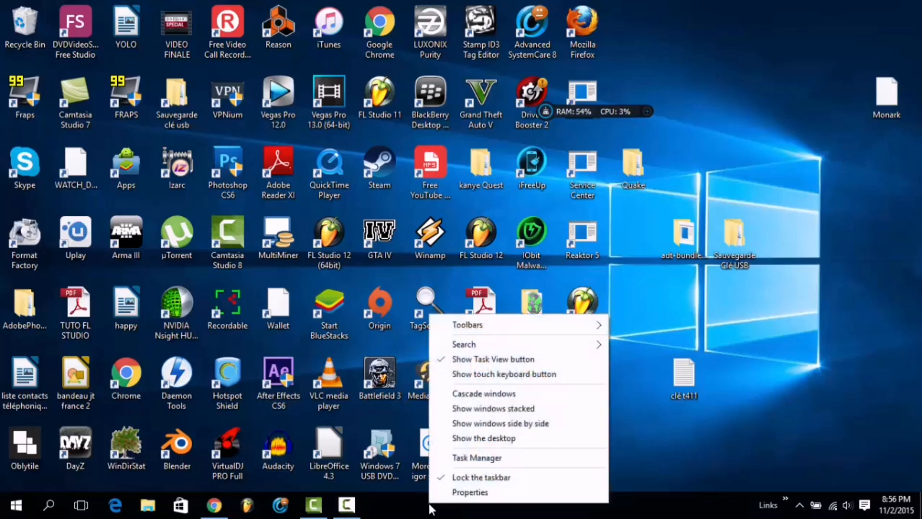
pyautogui.click(476, 458)
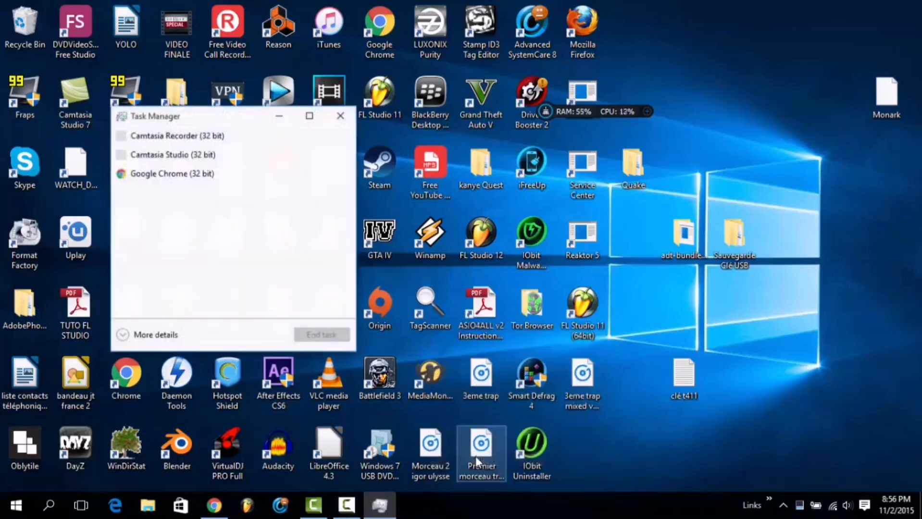
pyautogui.click(163, 177)
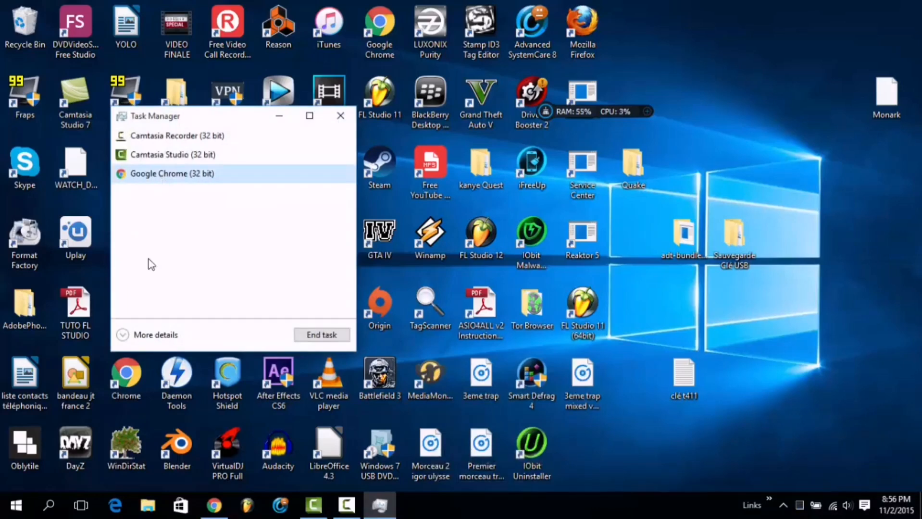
pyautogui.click(126, 337)
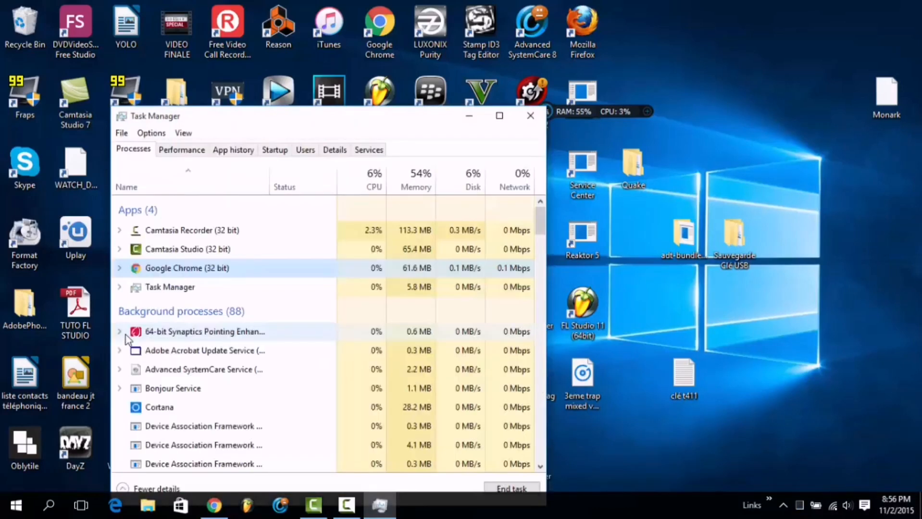
pyautogui.rightClick(206, 271)
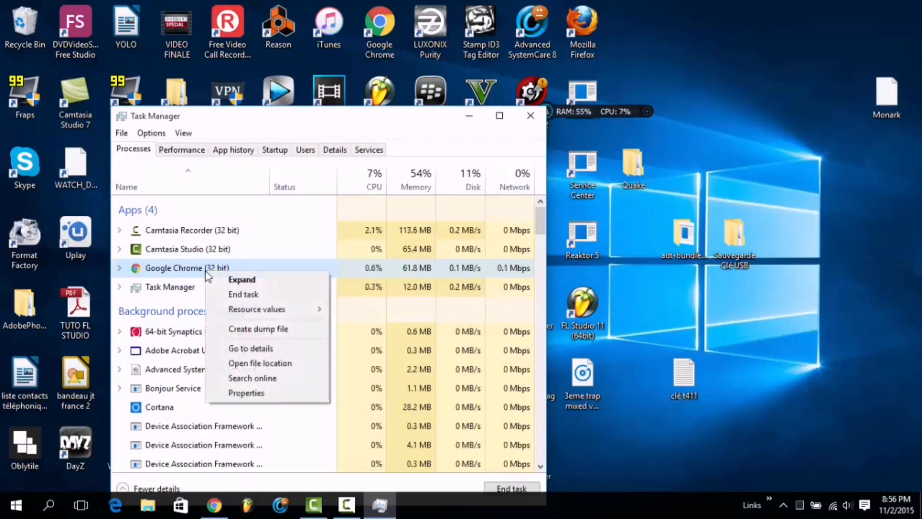
pyautogui.click(268, 353)
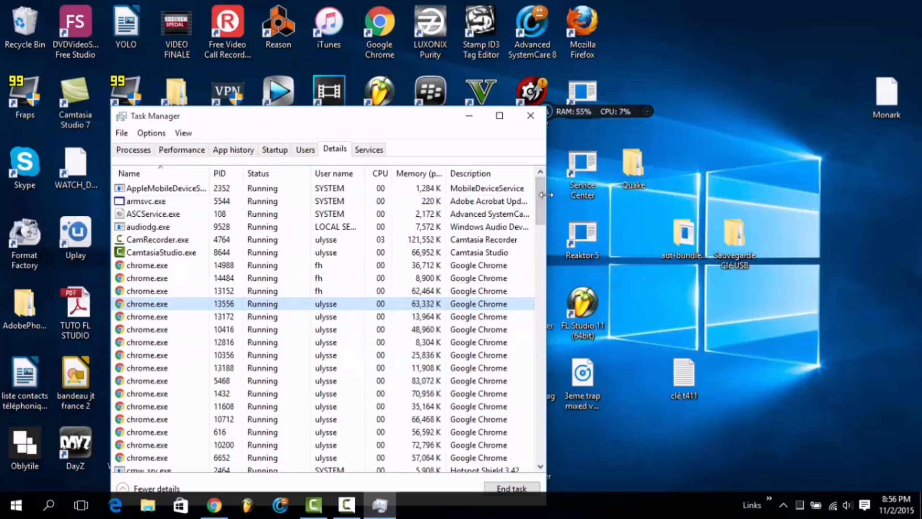
# - Set the priority of the first chrome.exe process in the list to High, then close Task Manager
pyautogui.moveTo(542, 202); pyautogui.dragTo(542, 219)
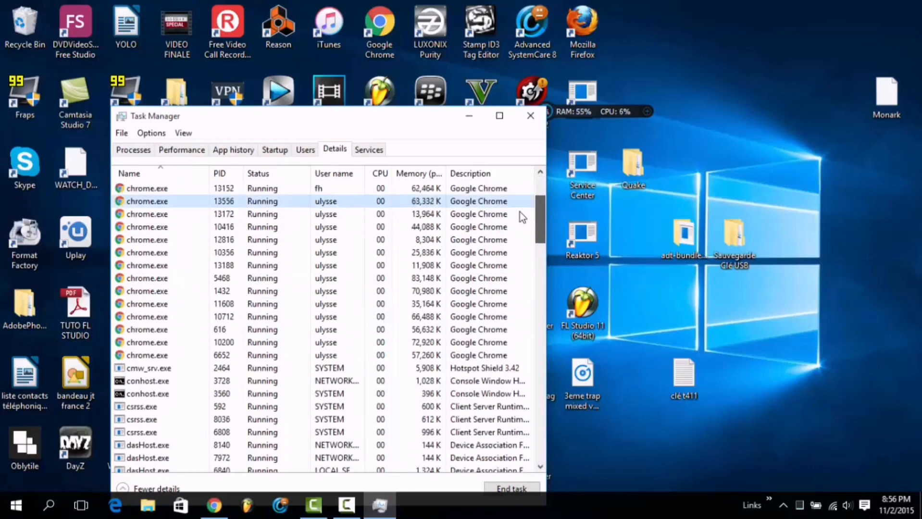
pyautogui.scroll(1, 523, 217)
pyautogui.click(129, 226)
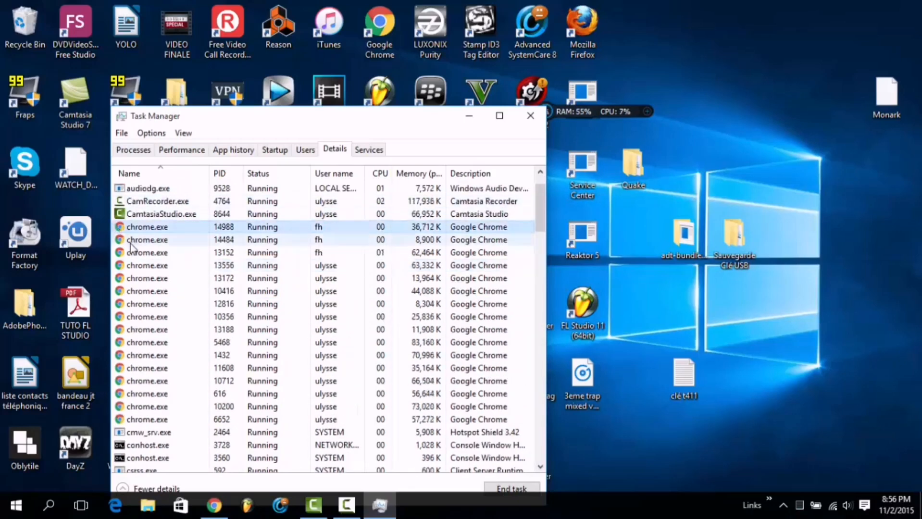
pyautogui.rightClick(129, 226)
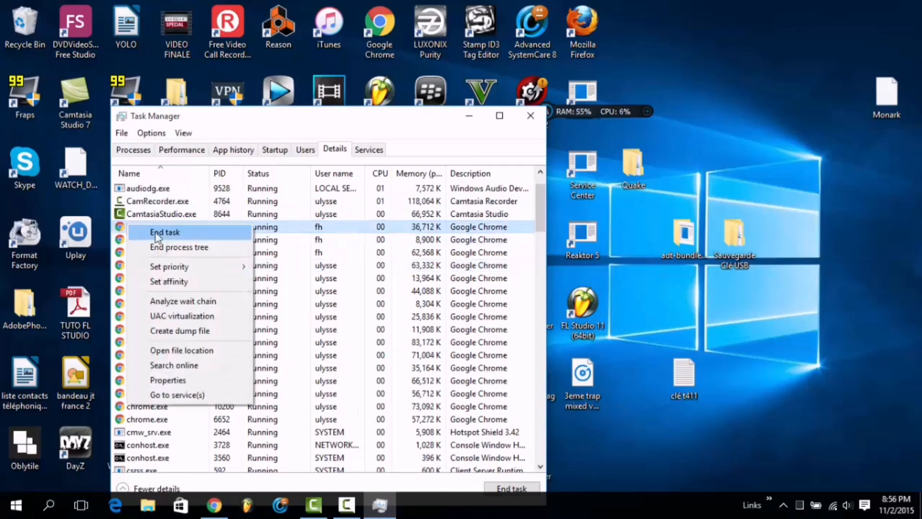
pyautogui.moveTo(219, 268)
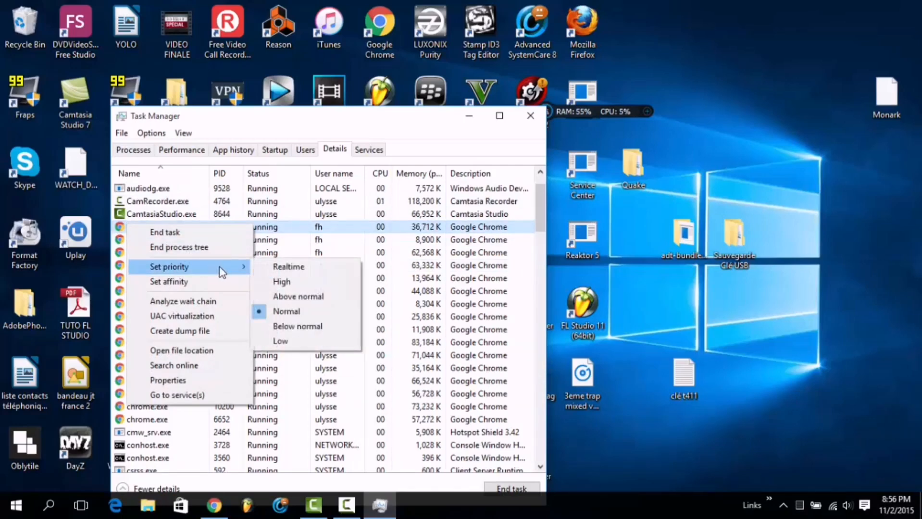
pyautogui.click(294, 282)
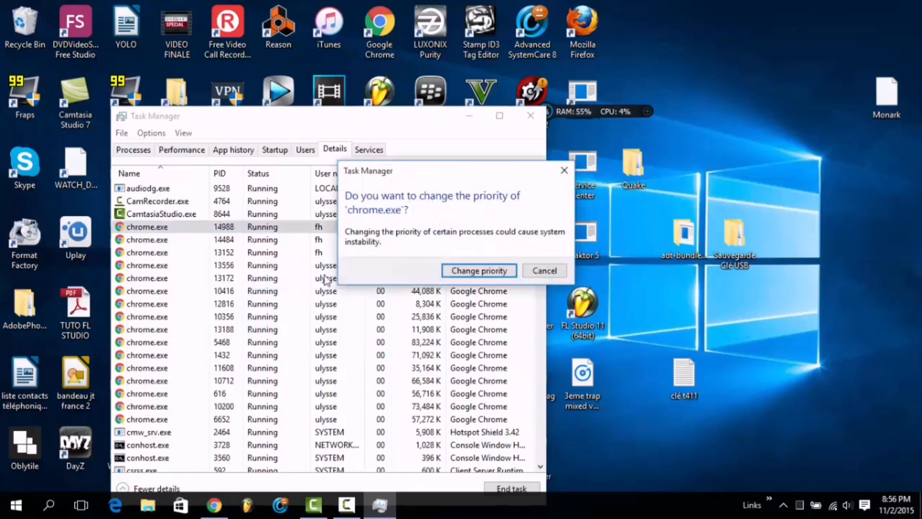
pyautogui.click(491, 272)
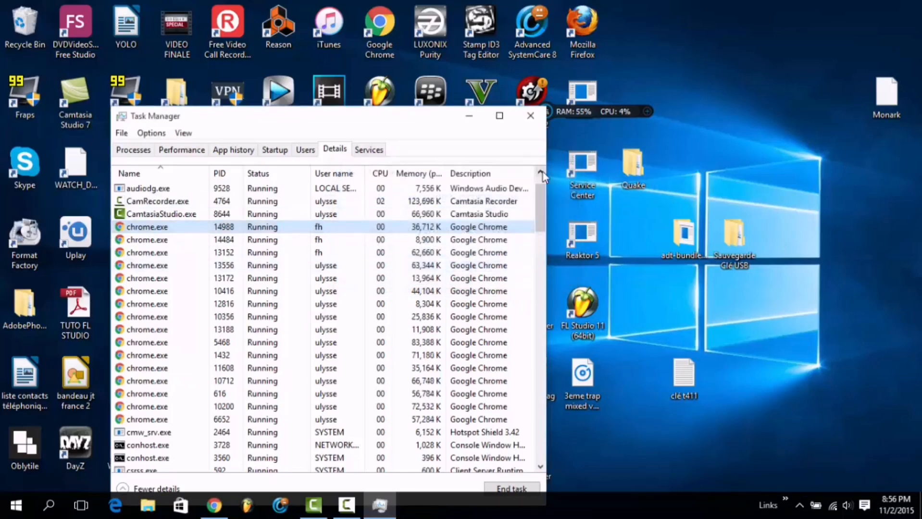
pyautogui.click(531, 116)
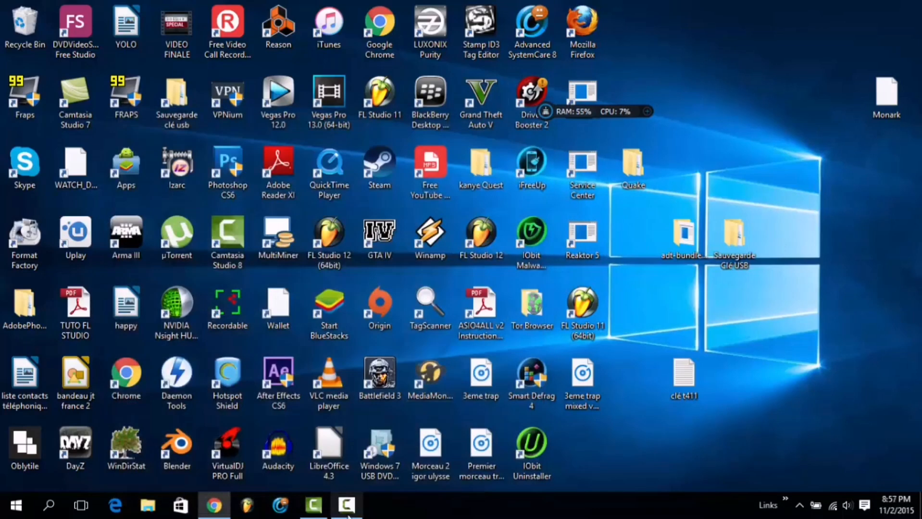
pyautogui.click(347, 507)
pyautogui.click(856, 446)
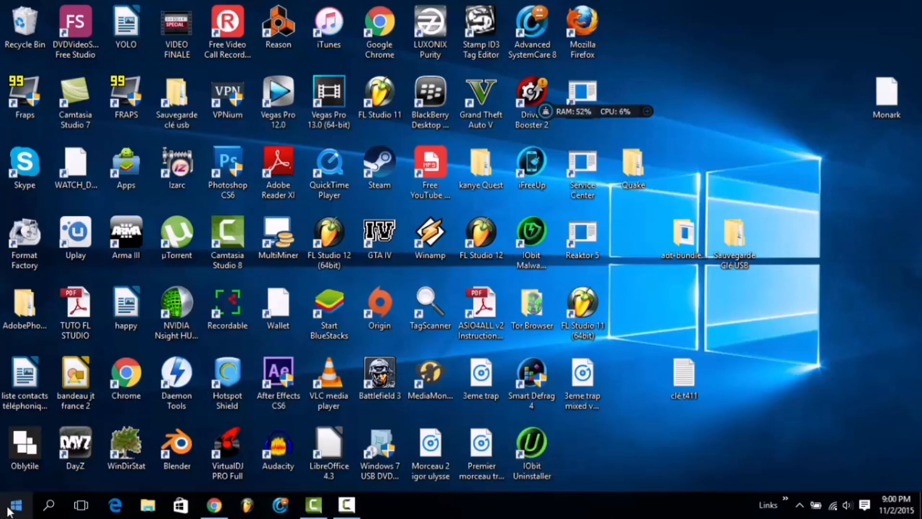
# - Search Windows for regedit and launch the Registry Editor
pyautogui.click(49, 505)
pyautogui.write('r')
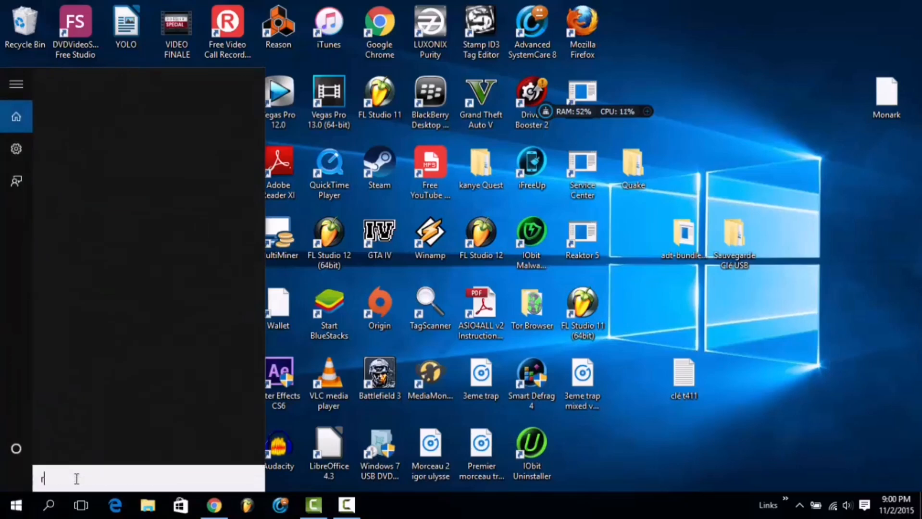
pyautogui.write('egedit')
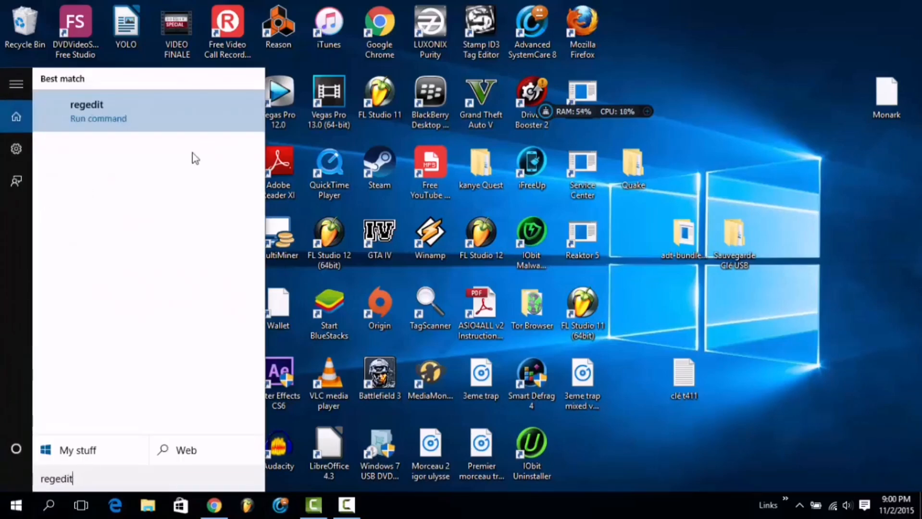
pyautogui.click(139, 106)
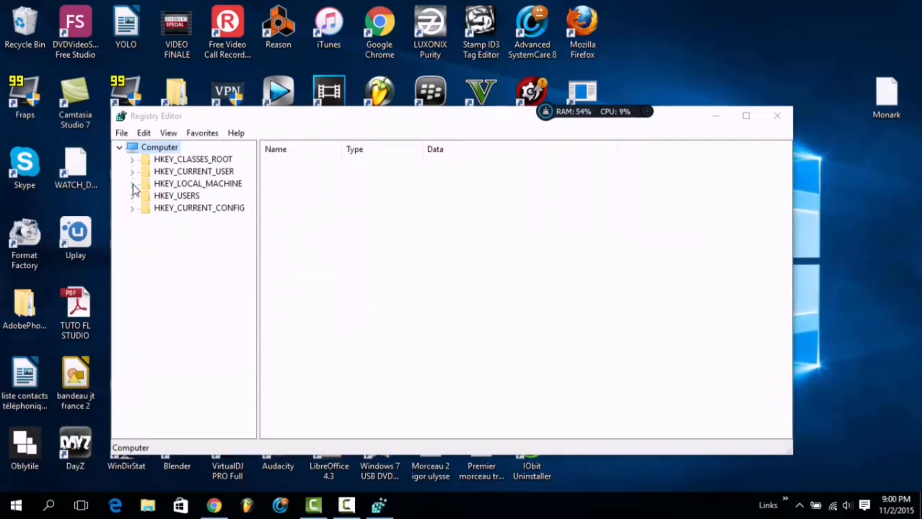
# - Expand the registry tree down to HKEY_LOCAL_MACHINE\SYSTEM\CurrentControlSet\Control, widening the tree area for readability
pyautogui.click(132, 184)
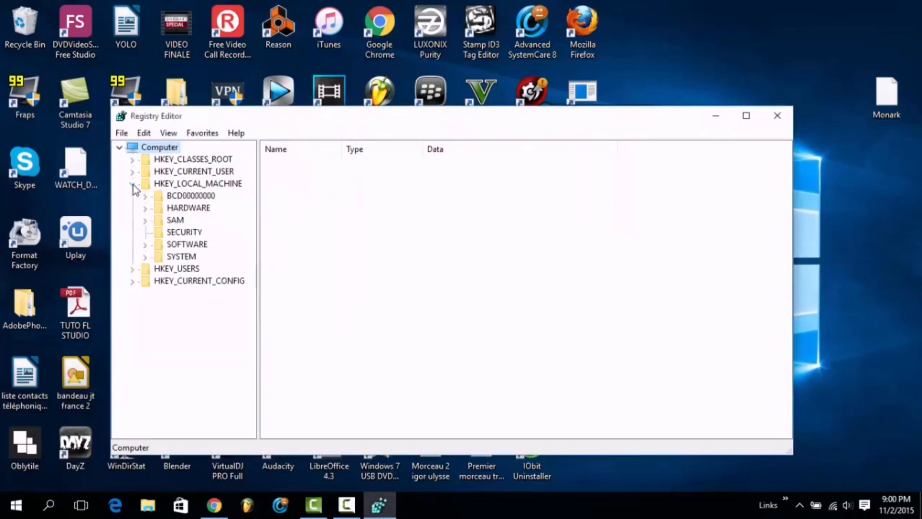
pyautogui.click(145, 257)
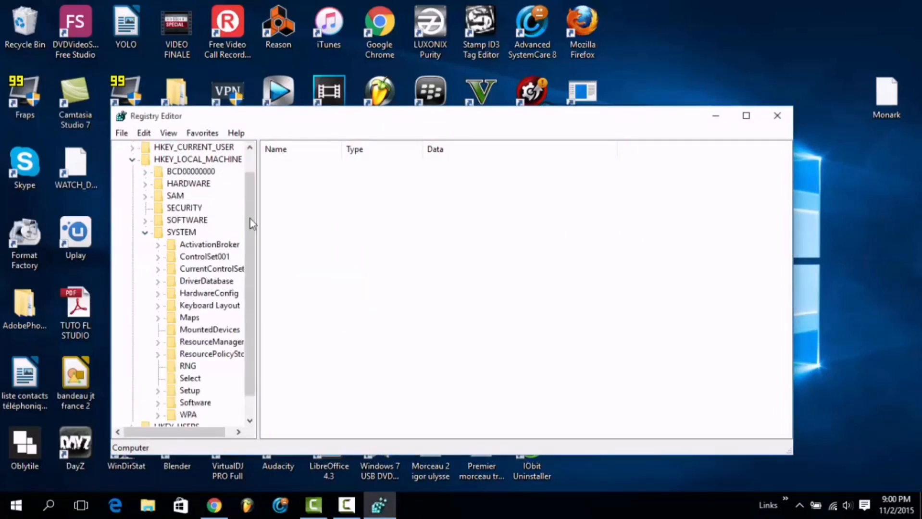
pyautogui.moveTo(253, 219); pyautogui.dragTo(286, 227)
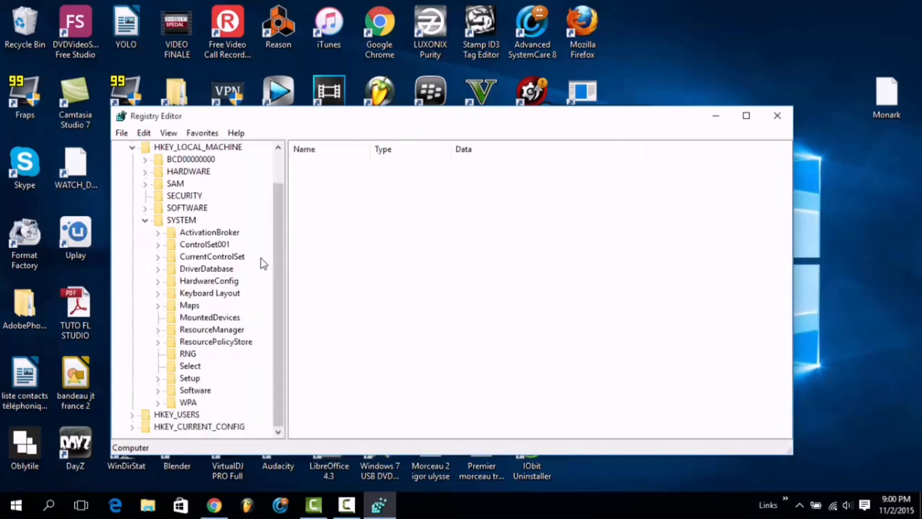
pyautogui.click(159, 257)
pyautogui.click(171, 270)
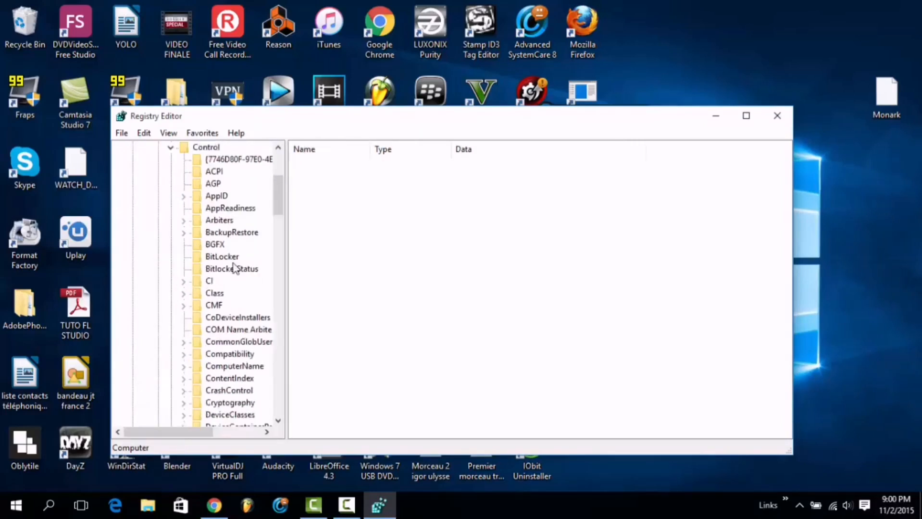
pyautogui.moveTo(274, 200); pyautogui.dragTo(306, 323)
pyautogui.click(346, 504)
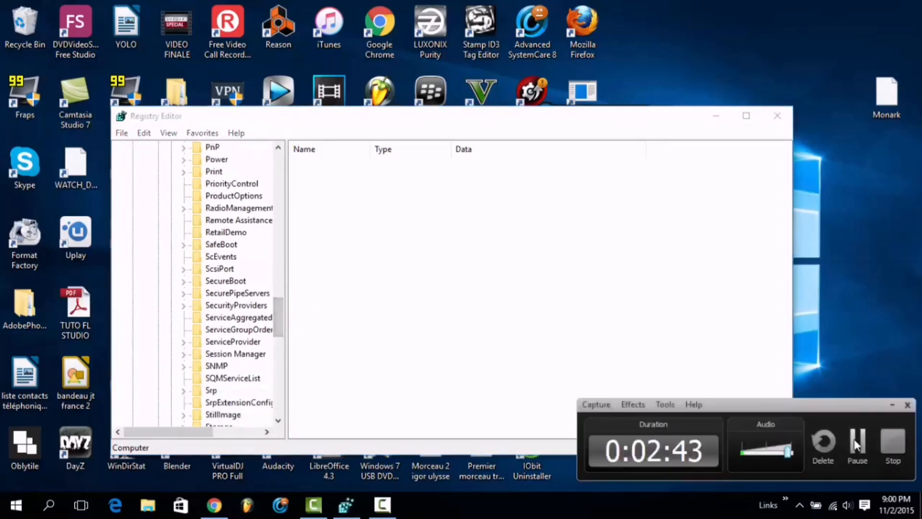
pyautogui.click(858, 454)
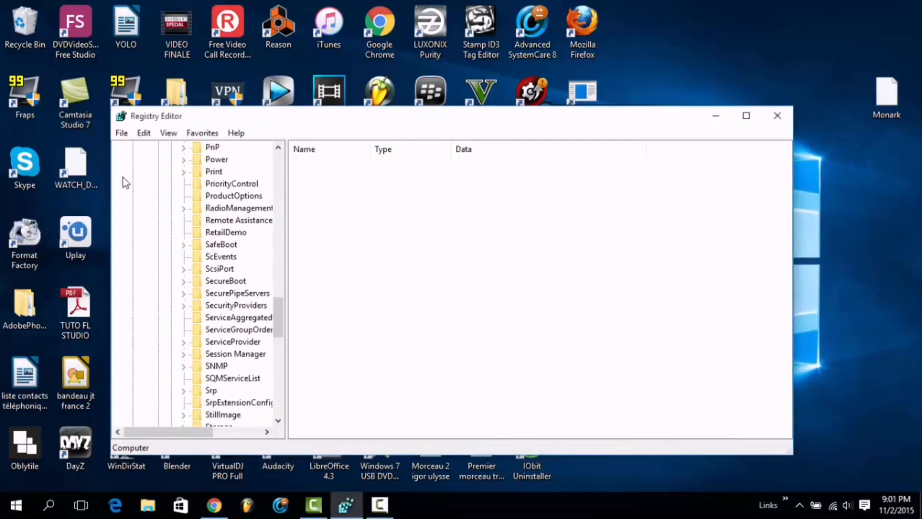
# - Create a new string value named WaitToKillAppTimeout in the Control key under CurrentControlSet
pyautogui.moveTo(281, 310); pyautogui.dragTo(274, 173)
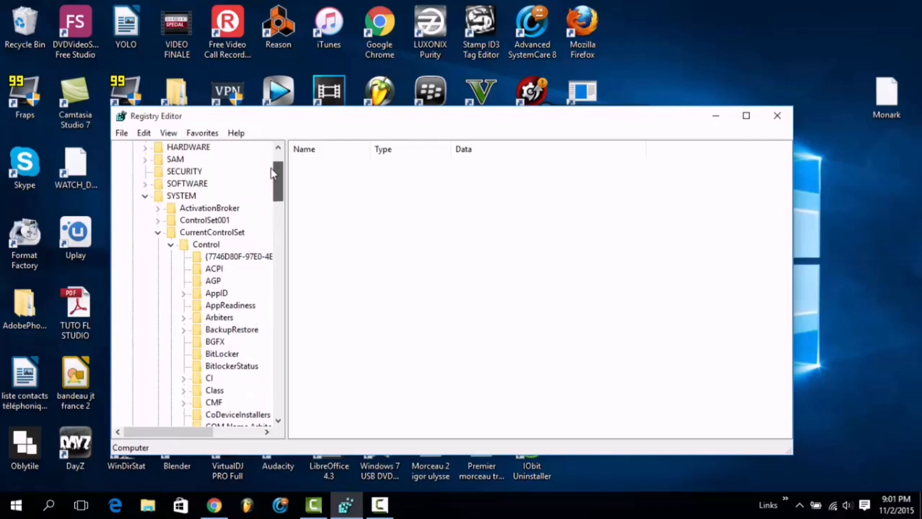
pyautogui.click(204, 245)
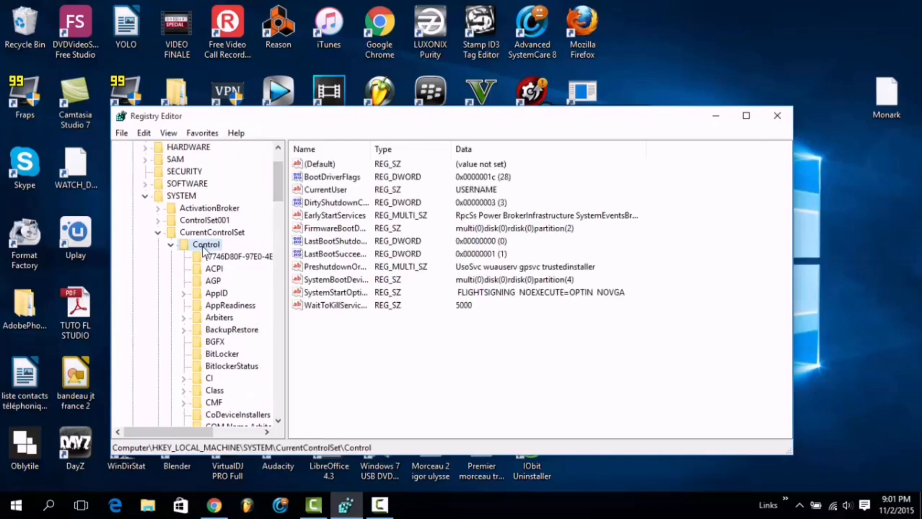
pyautogui.click(144, 135)
pyautogui.moveTo(168, 153)
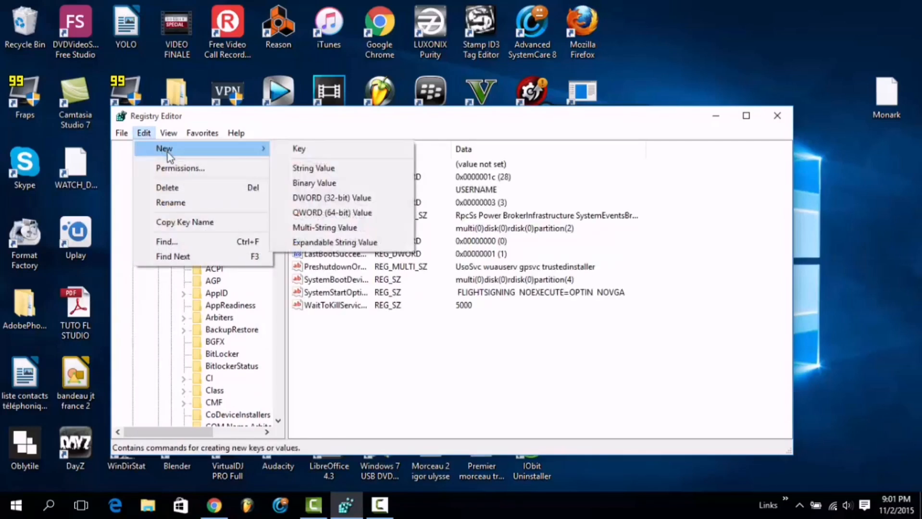
pyautogui.click(320, 170)
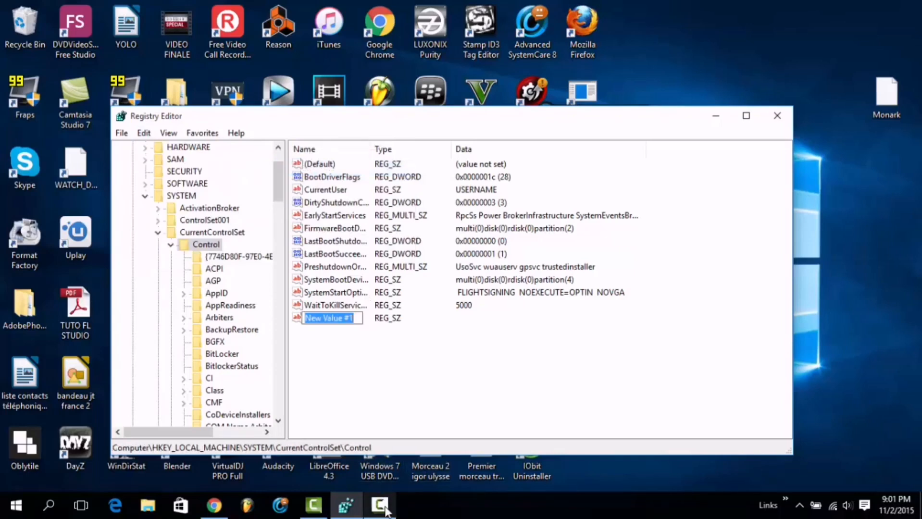
pyautogui.write('Wai')
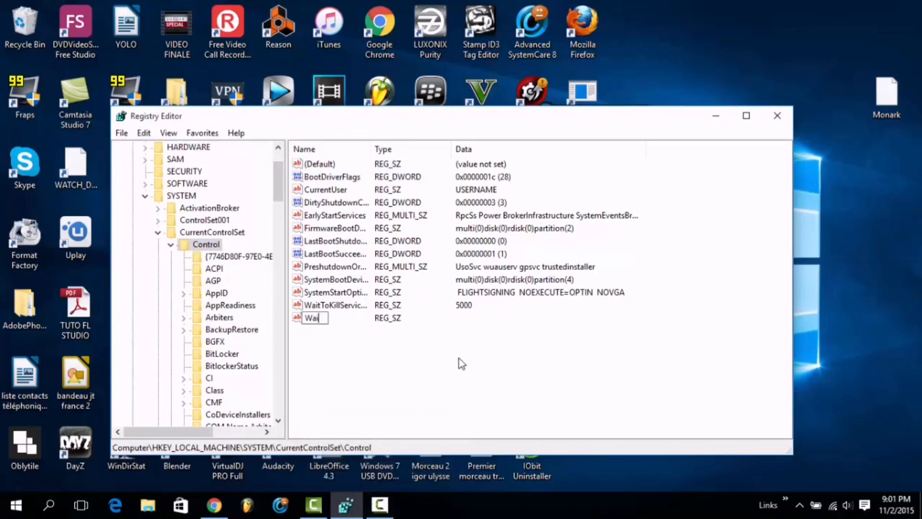
pyautogui.write('tToKillApp')
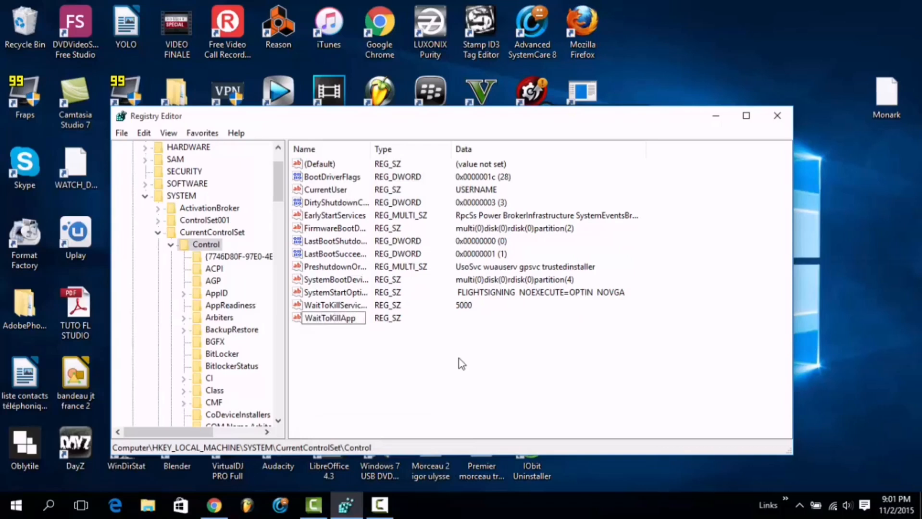
pyautogui.write('Timeout')
pyautogui.click(388, 506)
pyautogui.click(862, 445)
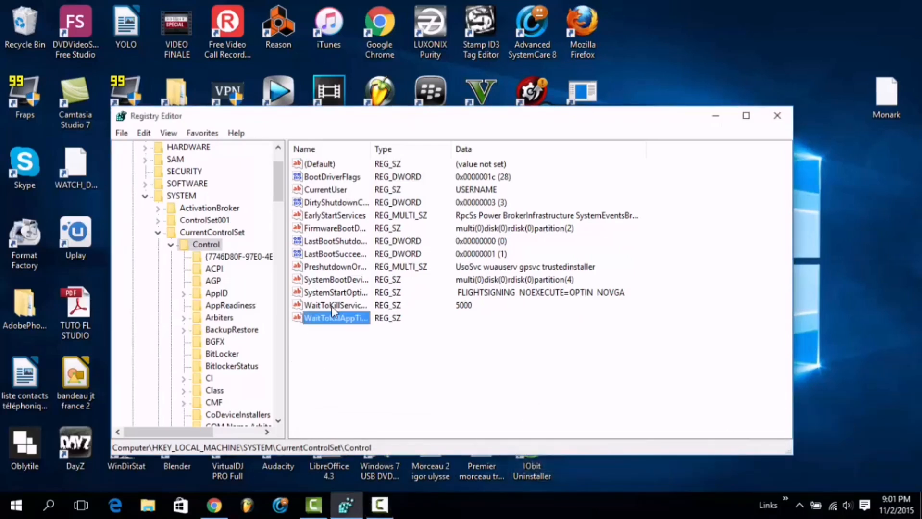
# - Set the value data of WaitToKillAppTimeout to 2000
pyautogui.rightClick(337, 318)
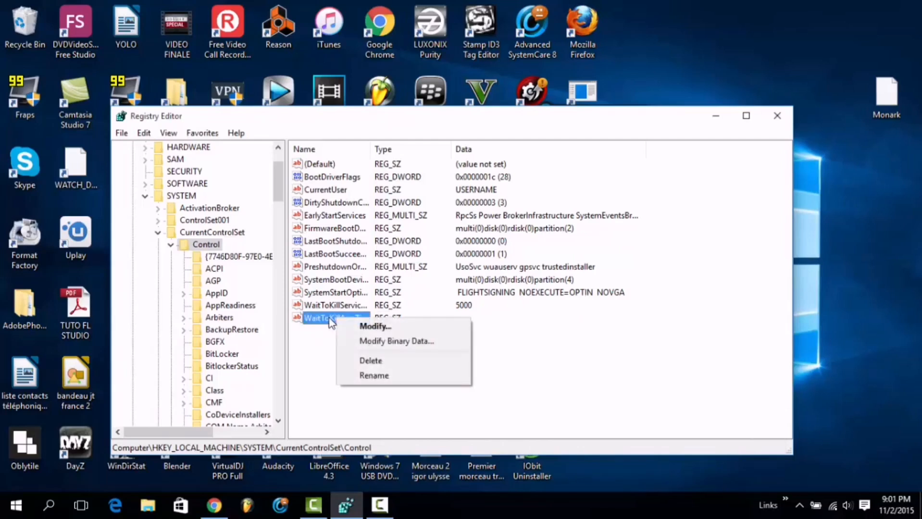
pyautogui.click(373, 326)
pyautogui.write('2')
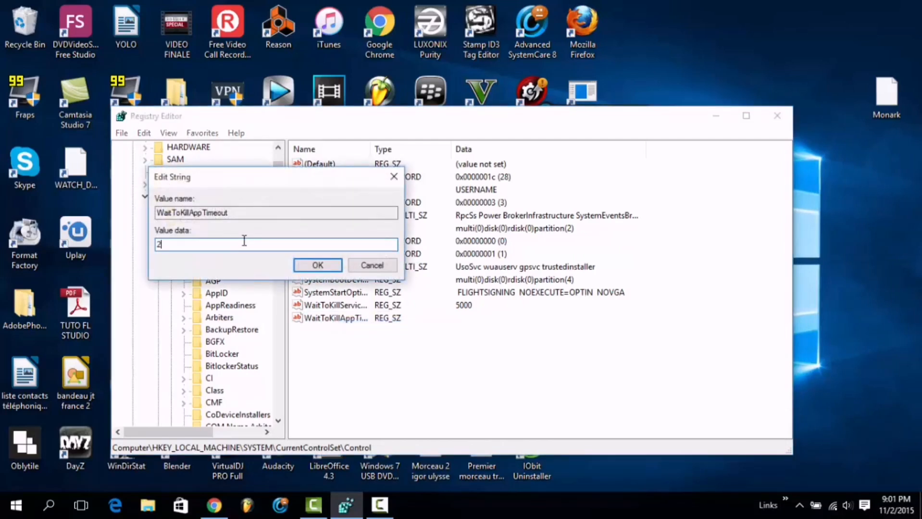
pyautogui.write('000')
pyautogui.click(311, 268)
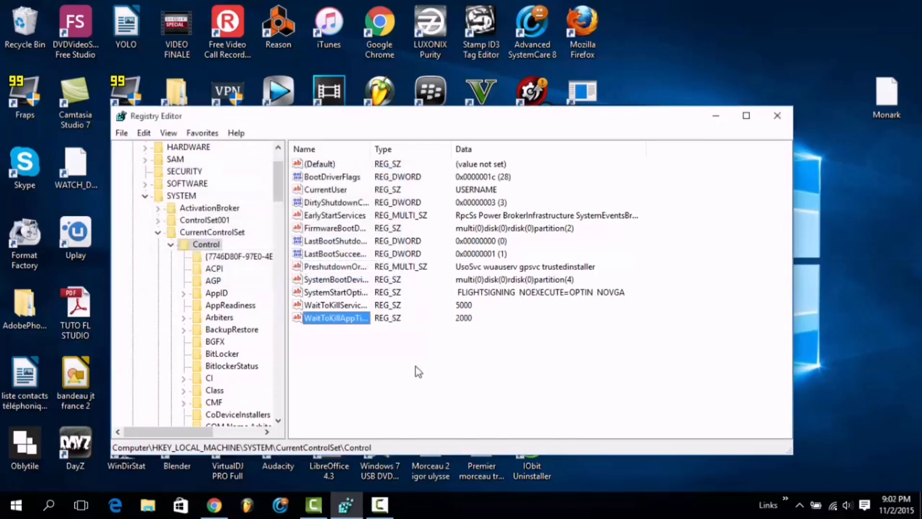
pyautogui.click(345, 508)
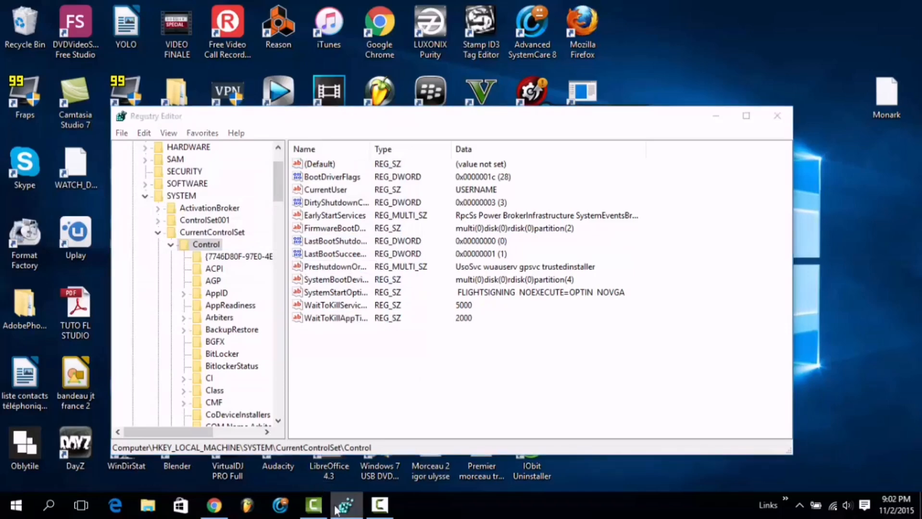
pyautogui.click(319, 509)
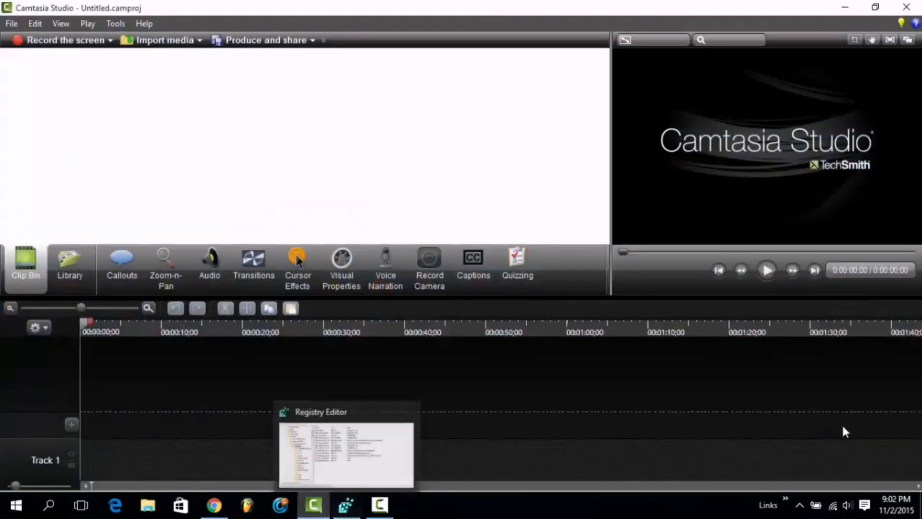
pyautogui.click(315, 508)
pyautogui.click(381, 505)
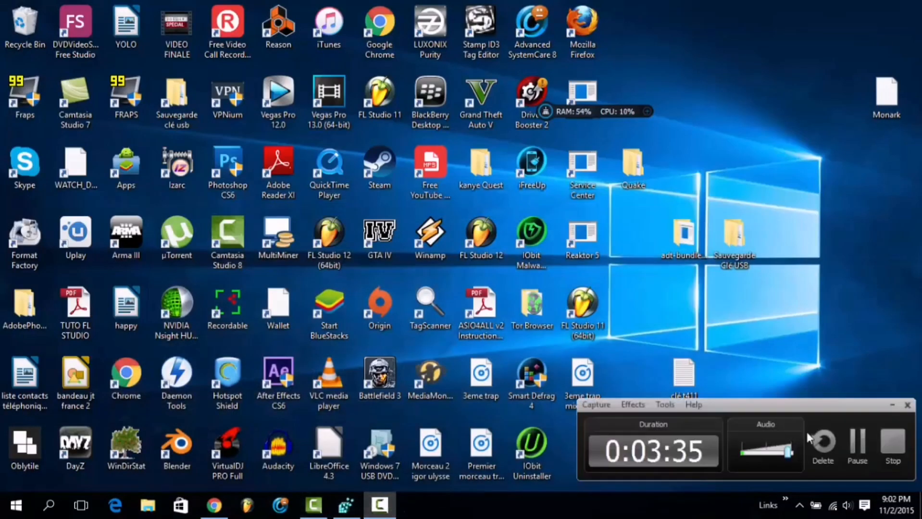
pyautogui.click(859, 441)
pyautogui.click(859, 441)
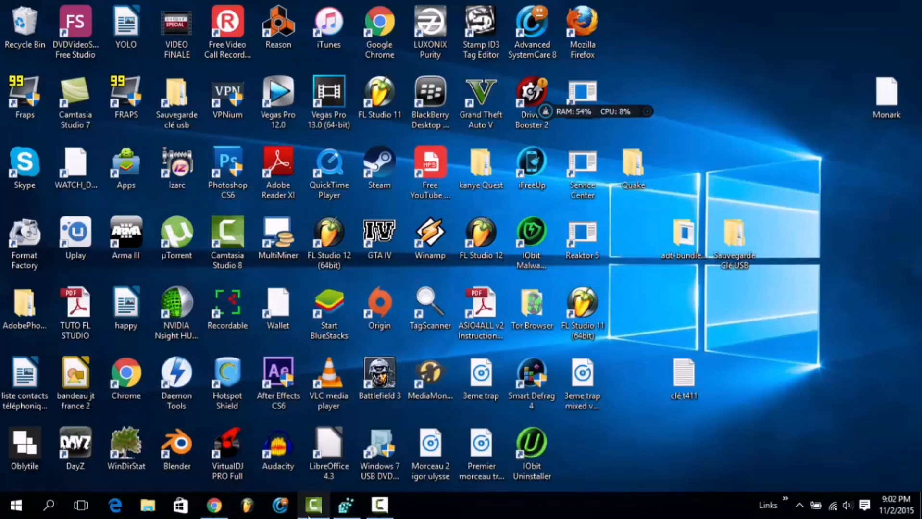
pyautogui.moveTo(313, 505)
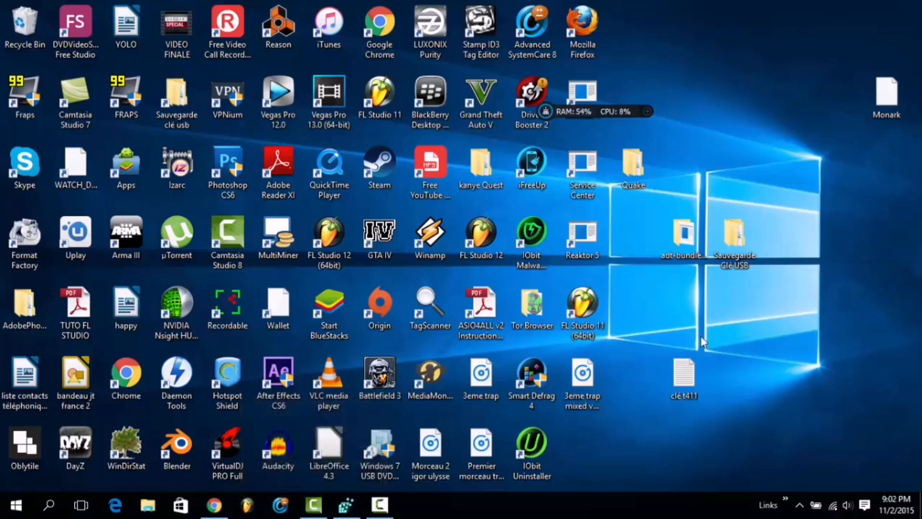
# - Switch to the Registry Editor and try to create a string value named WaitToKillServiceTimeout in the Control key under CurrentControlSet
pyautogui.click(347, 507)
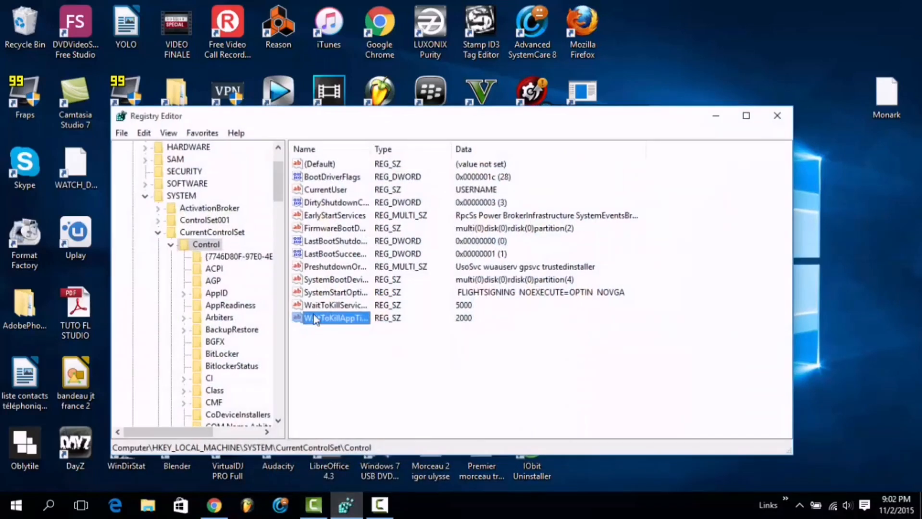
pyautogui.click(213, 244)
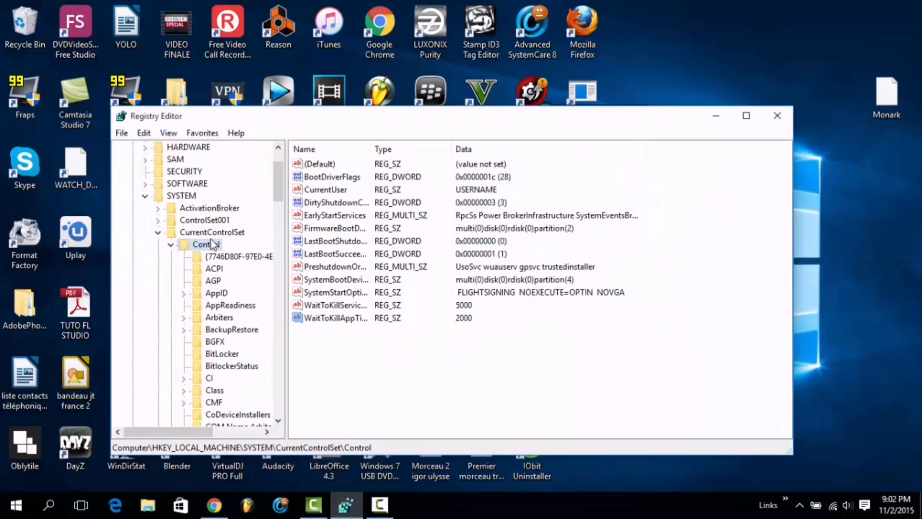
pyautogui.click(144, 133)
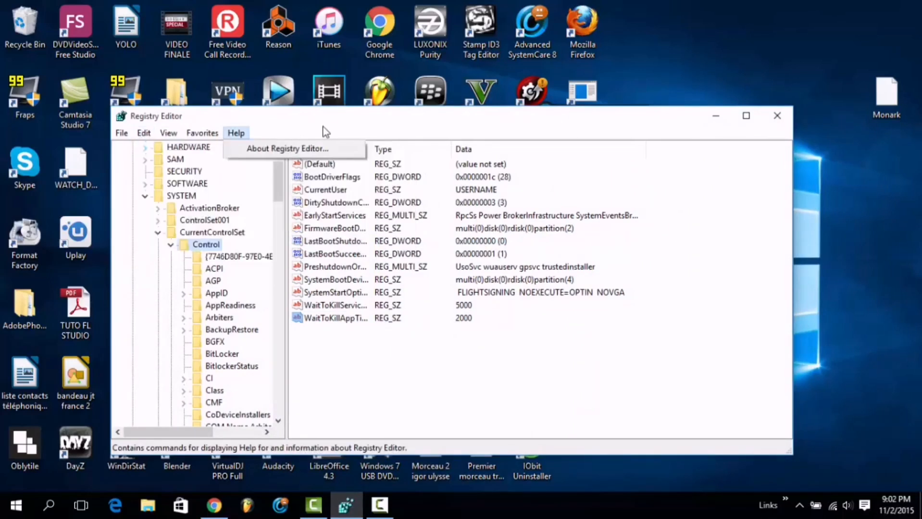
pyautogui.moveTo(192, 155)
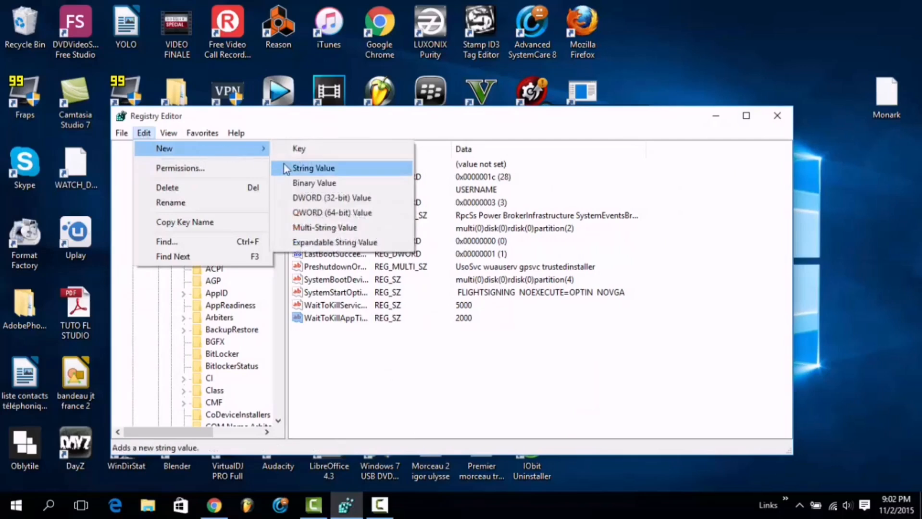
pyautogui.click(287, 169)
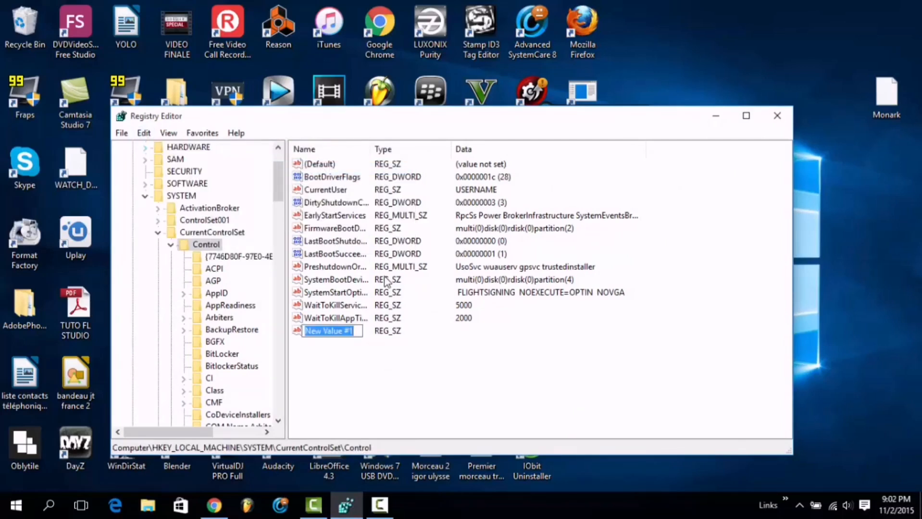
pyautogui.write('WaitToK')
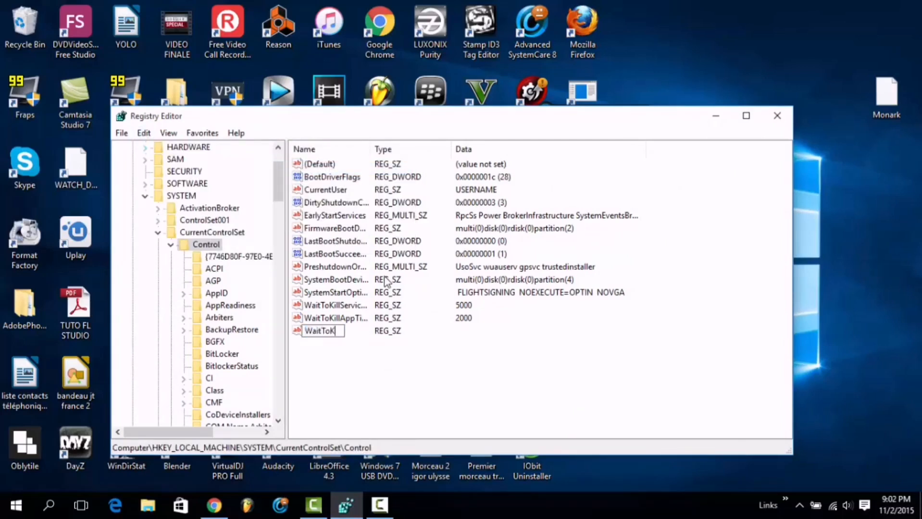
pyautogui.write('illServiceTimeout')
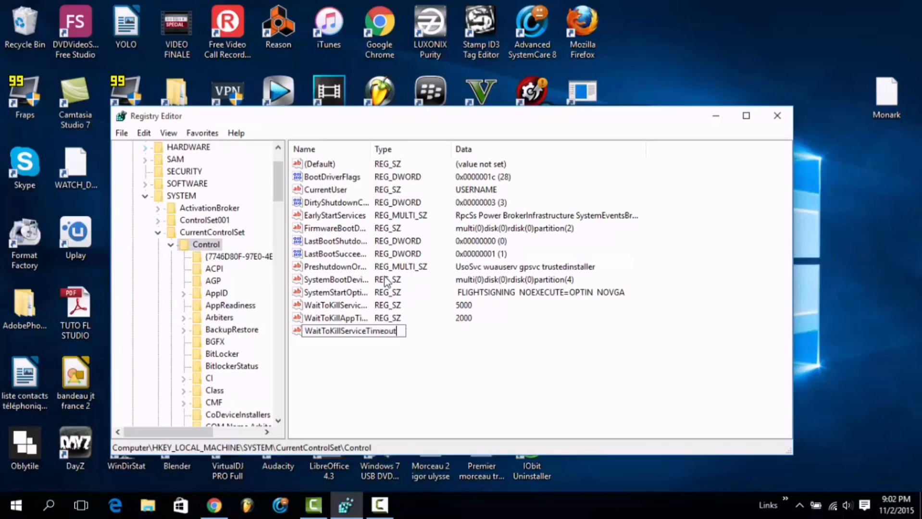
pyautogui.press('Return')
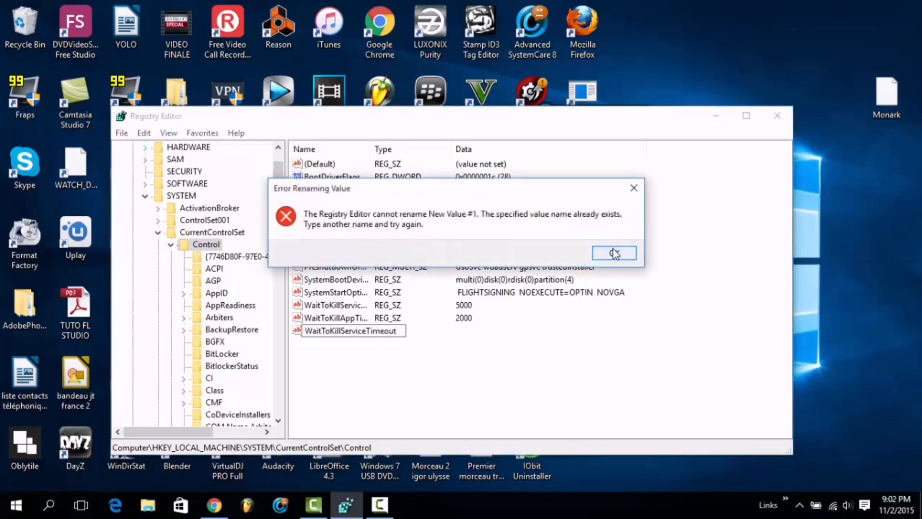
pyautogui.click(614, 254)
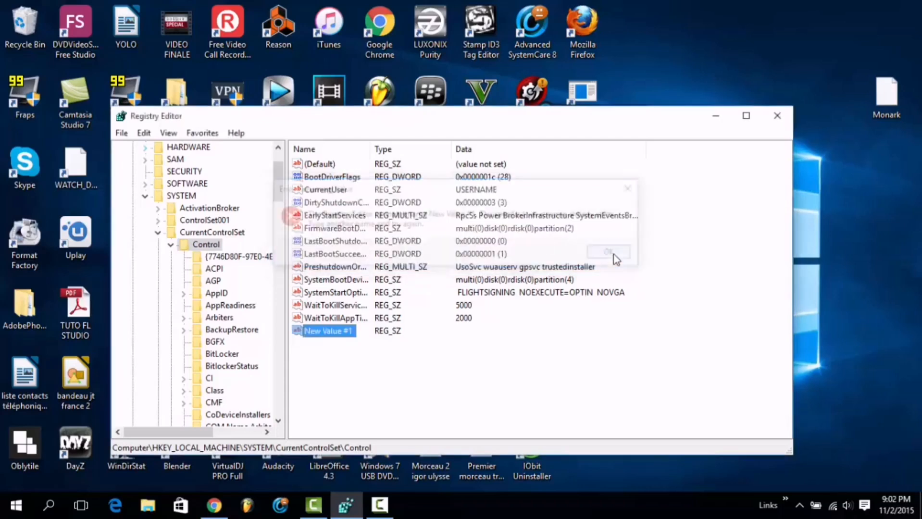
pyautogui.doubleClick(345, 334)
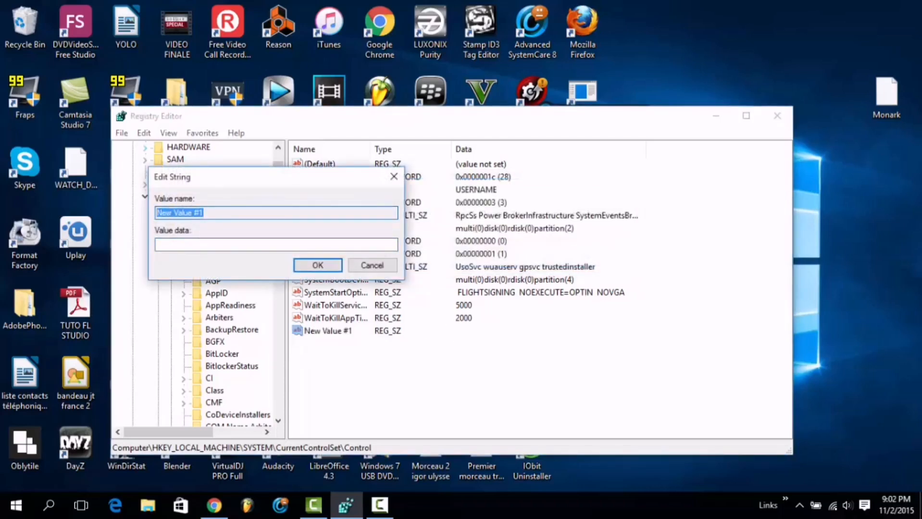
pyautogui.click(393, 177)
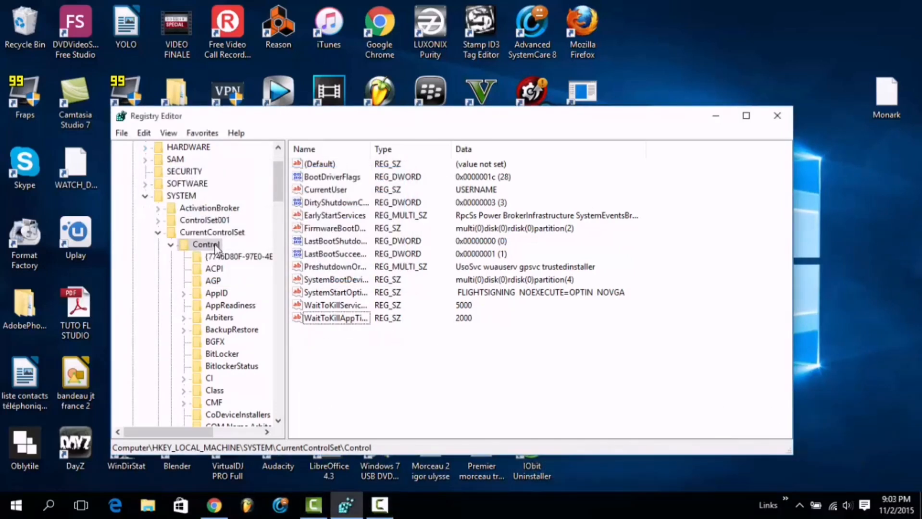
# - Try again to add a WaitToKillServiceTimeout string value to the Control key, and cancel editing the new value's data
pyautogui.click(168, 135)
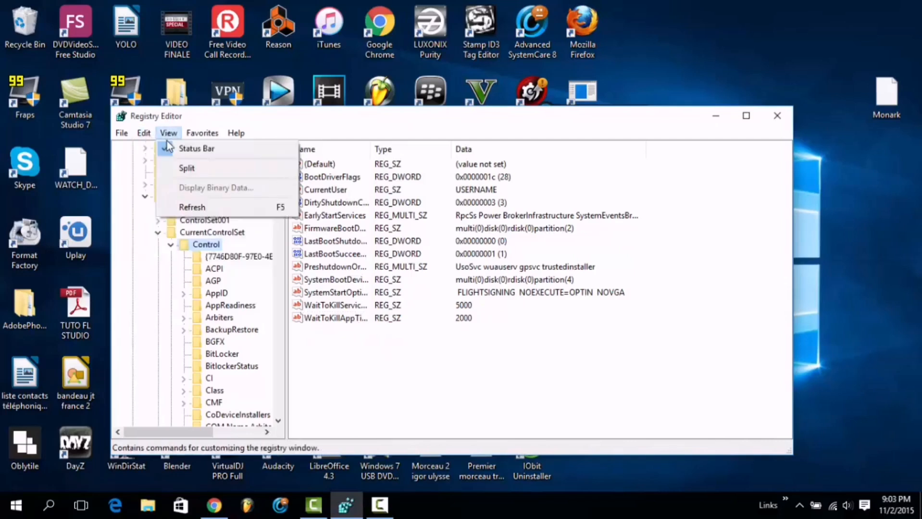
pyautogui.moveTo(147, 138)
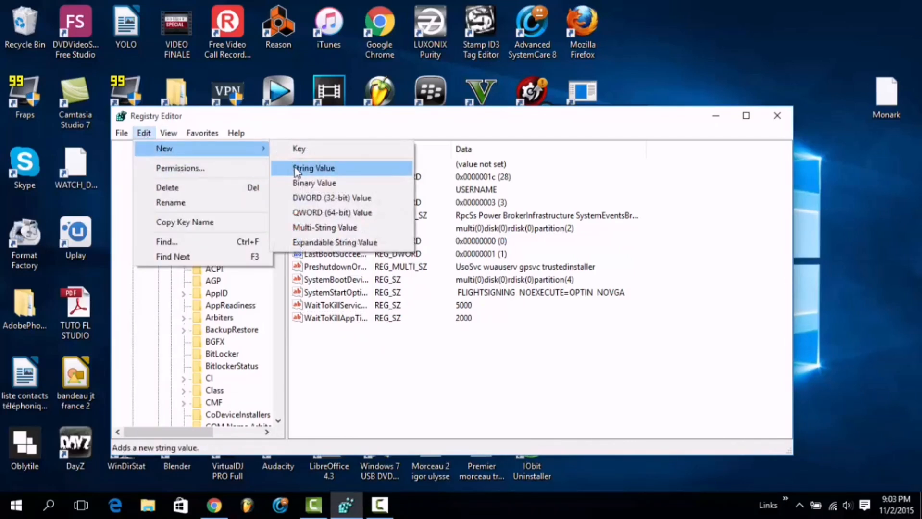
pyautogui.click(313, 169)
pyautogui.write('Wa')
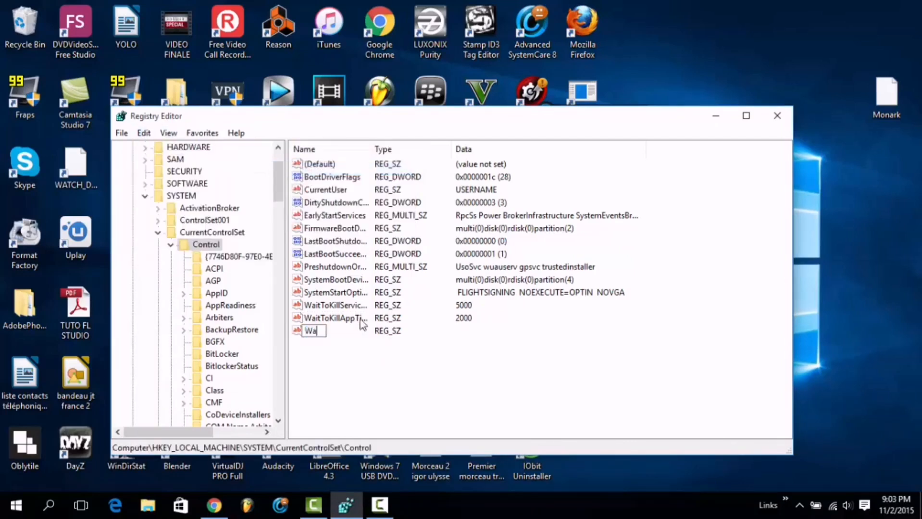
pyautogui.write('itToKillServic')
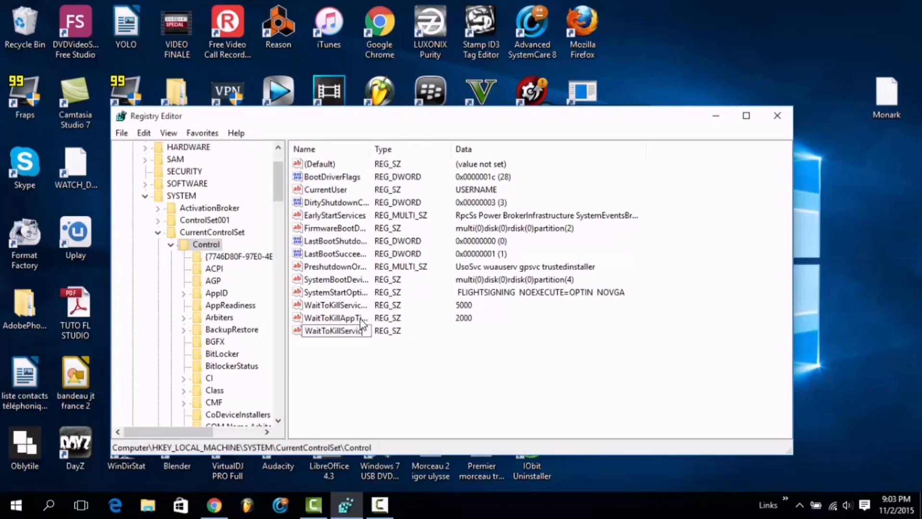
pyautogui.write('eTimeout')
pyautogui.press('Return')
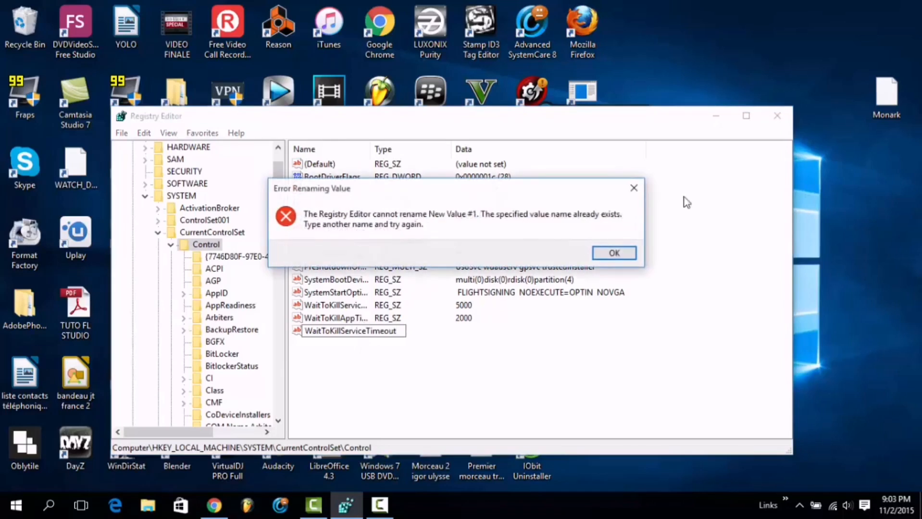
pyautogui.click(632, 188)
pyautogui.doubleClick(346, 331)
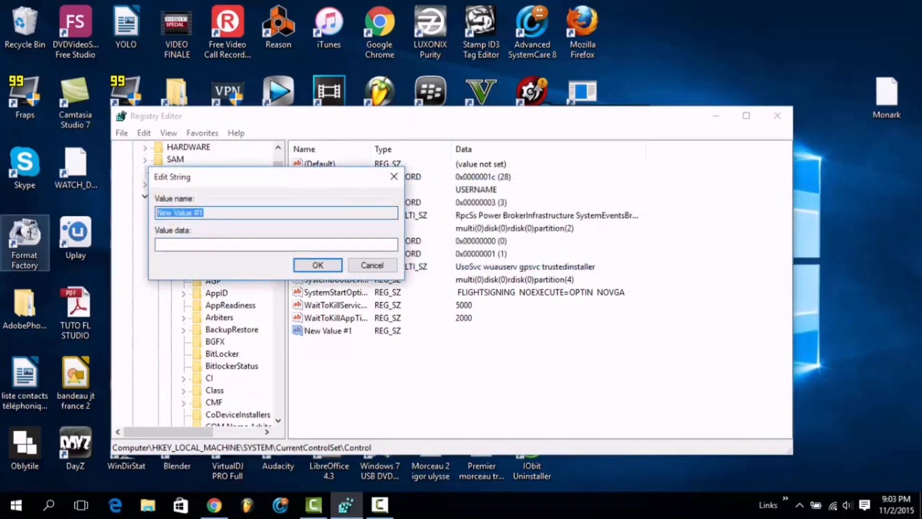
pyautogui.click(229, 211)
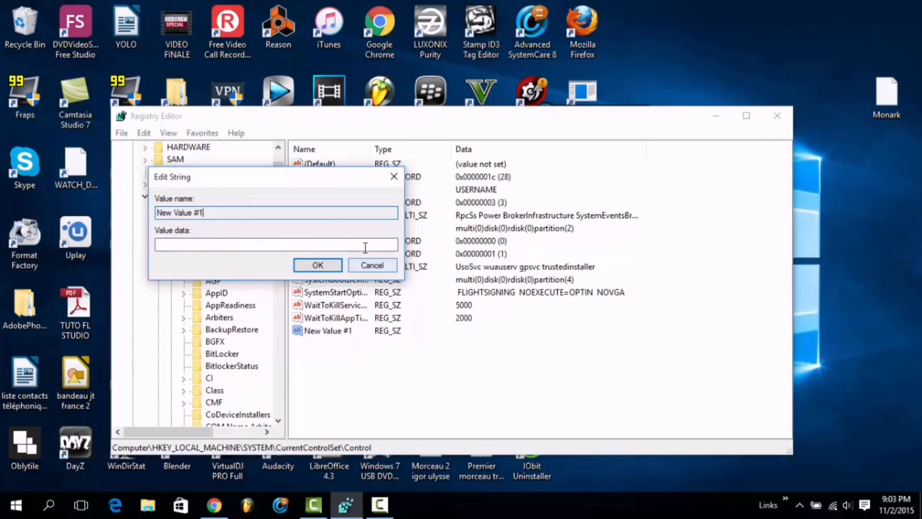
pyautogui.click(371, 265)
pyautogui.click(380, 506)
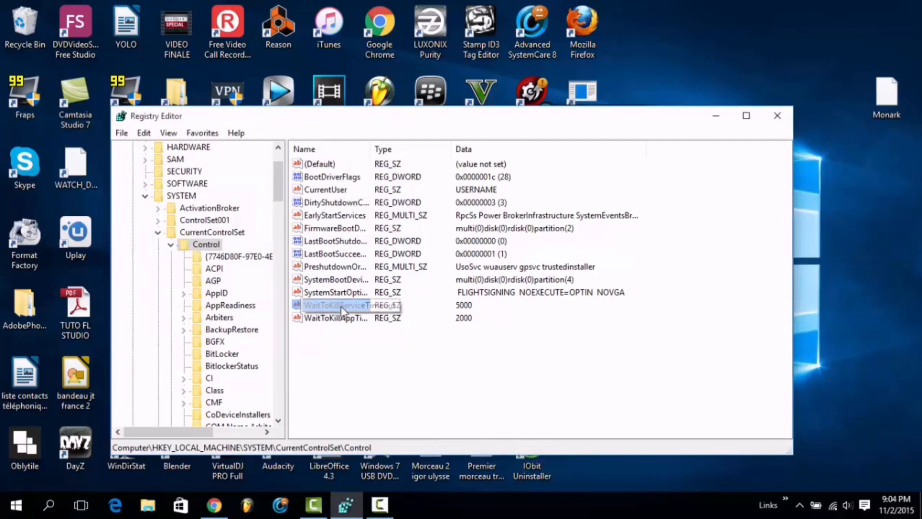
# - Open the existing WaitToKillServiceTimeout value to check its value data, and close the edit dialog
pyautogui.press('Return')
pyautogui.rightClick(343, 306)
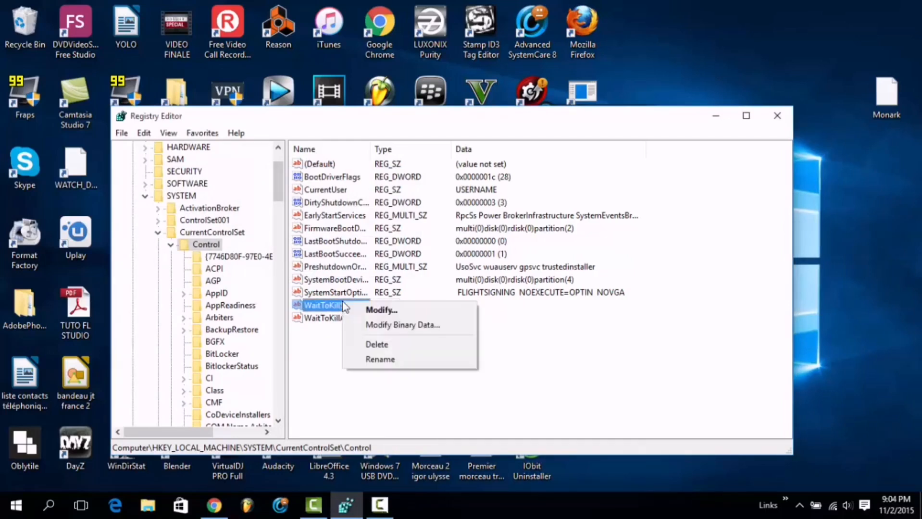
pyautogui.click(375, 311)
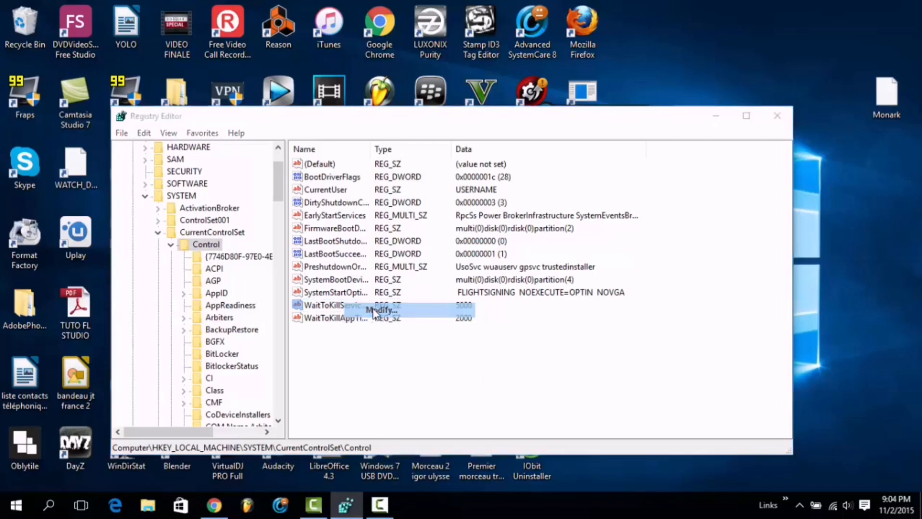
pyautogui.click(180, 245)
pyautogui.doubleClick(179, 244)
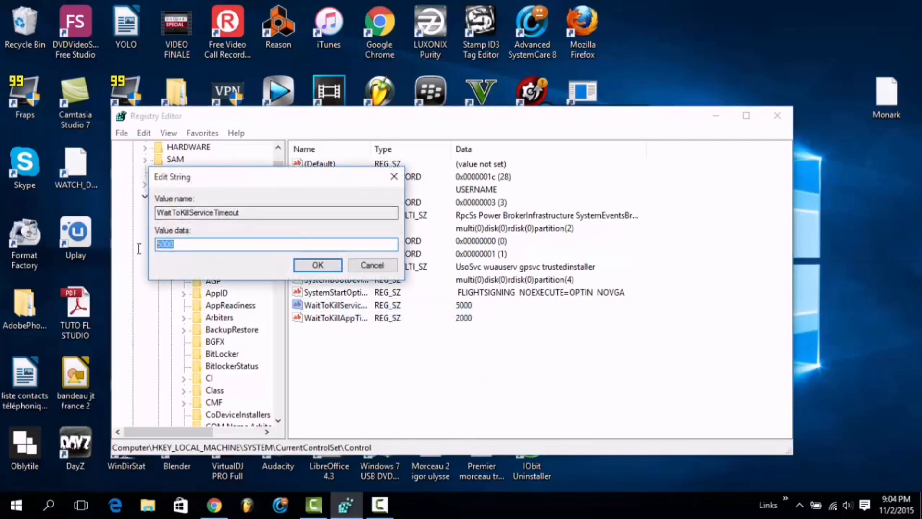
pyautogui.click(315, 266)
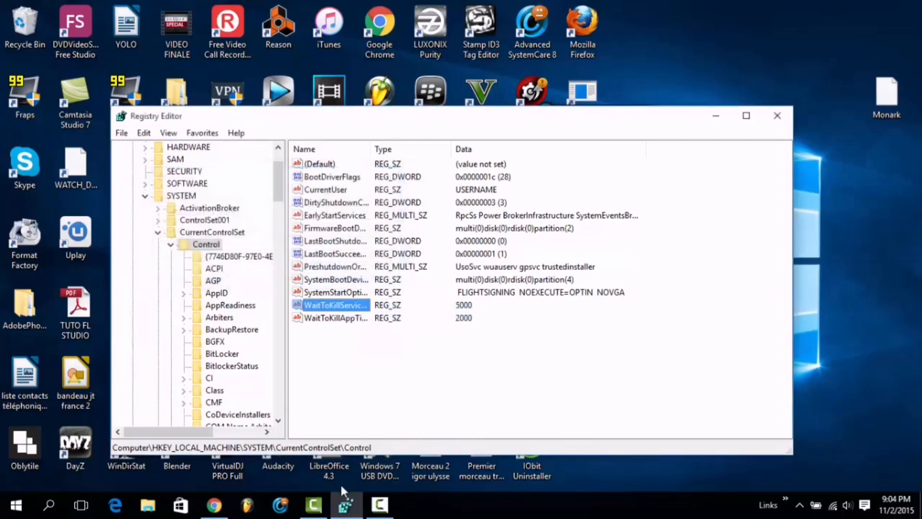
pyautogui.click(374, 514)
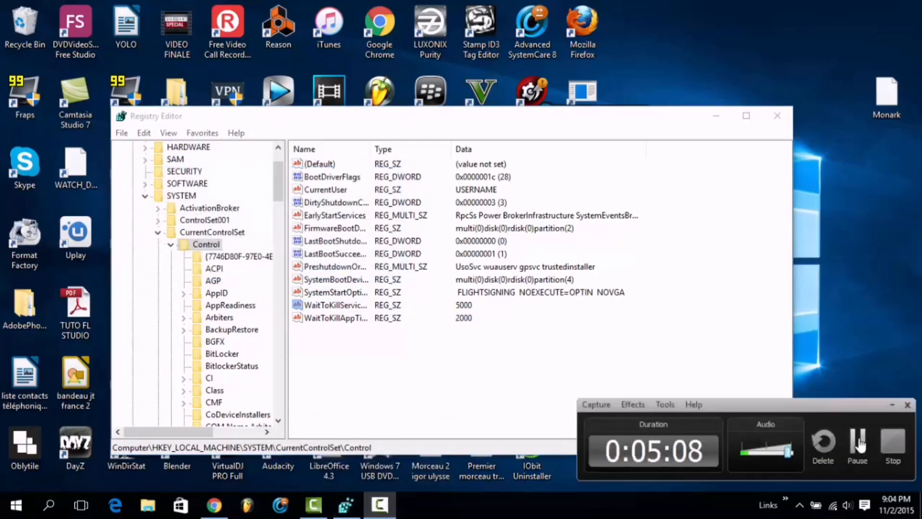
pyautogui.click(859, 442)
pyautogui.click(858, 442)
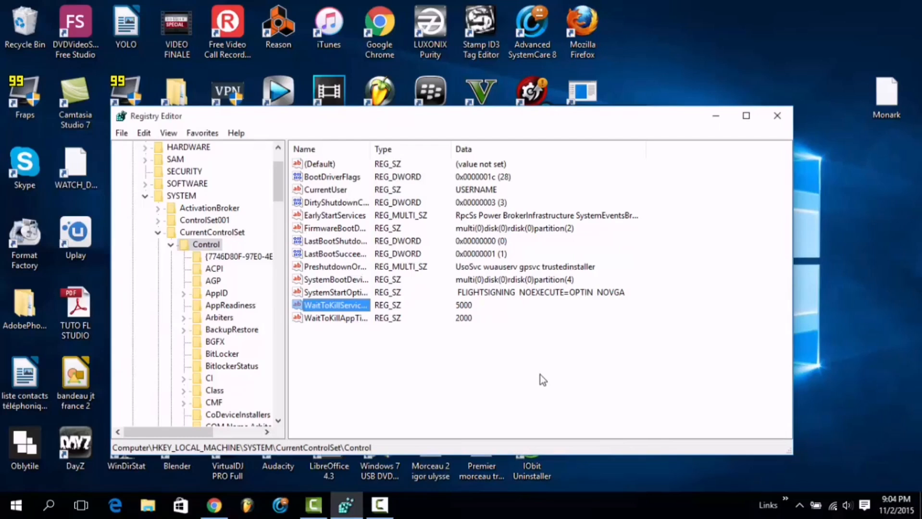
# - Close the Registry Editor
pyautogui.click(715, 117)
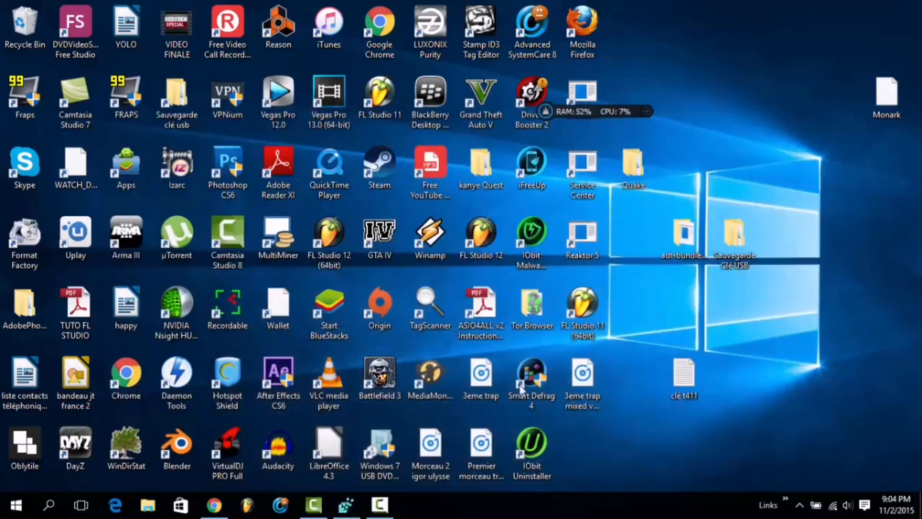
pyautogui.click(347, 505)
pyautogui.click(778, 115)
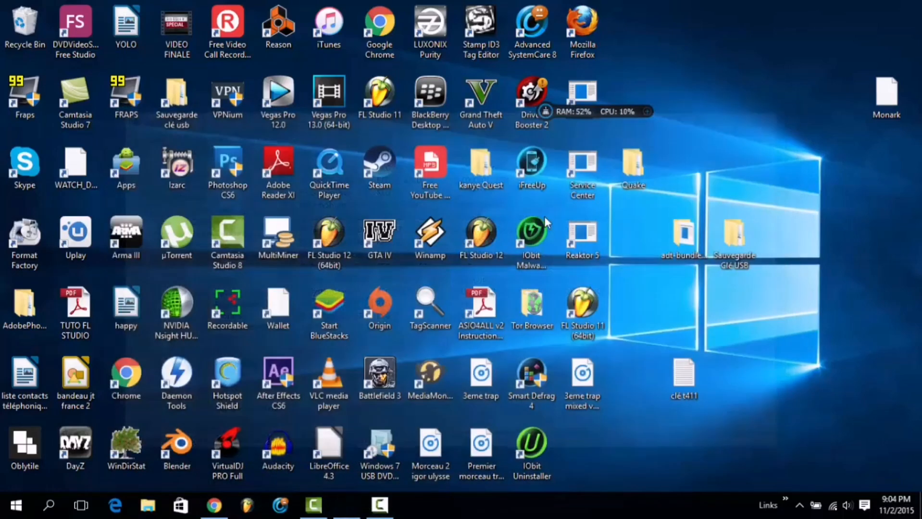
# - Search Windows for msconfig, launch System Configuration and open Task Manager's startup list from its startup settings
pyautogui.click(51, 508)
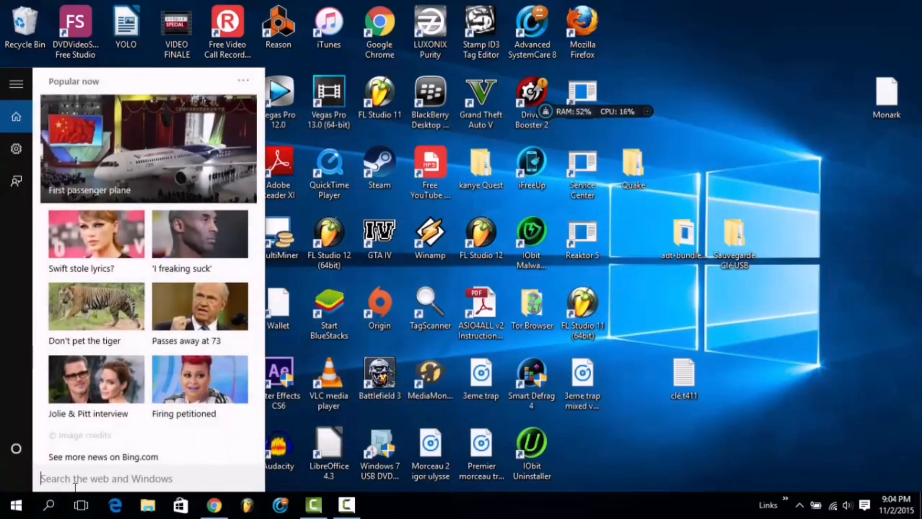
pyautogui.write('msconfig')
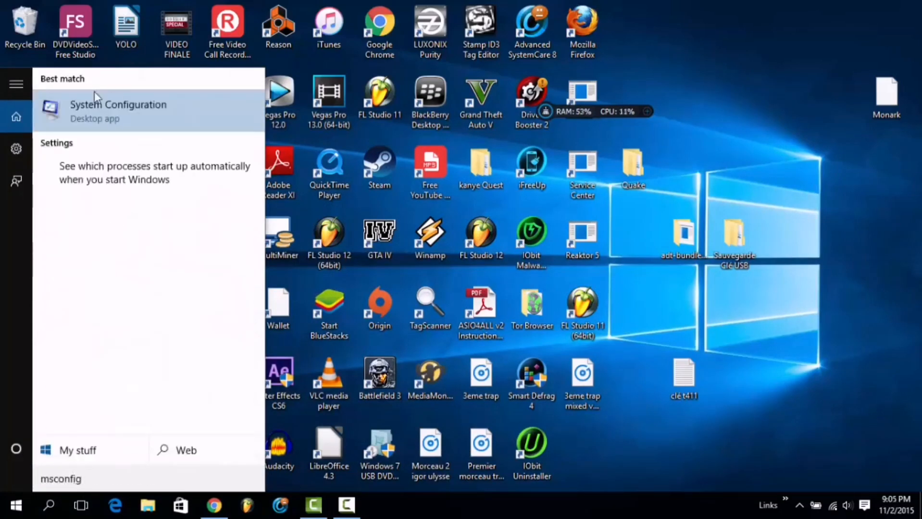
pyautogui.click(112, 115)
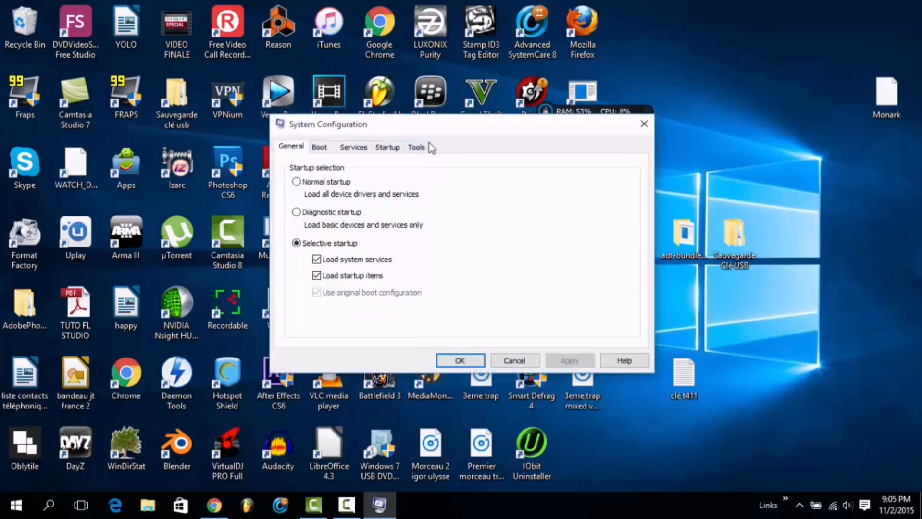
pyautogui.click(393, 149)
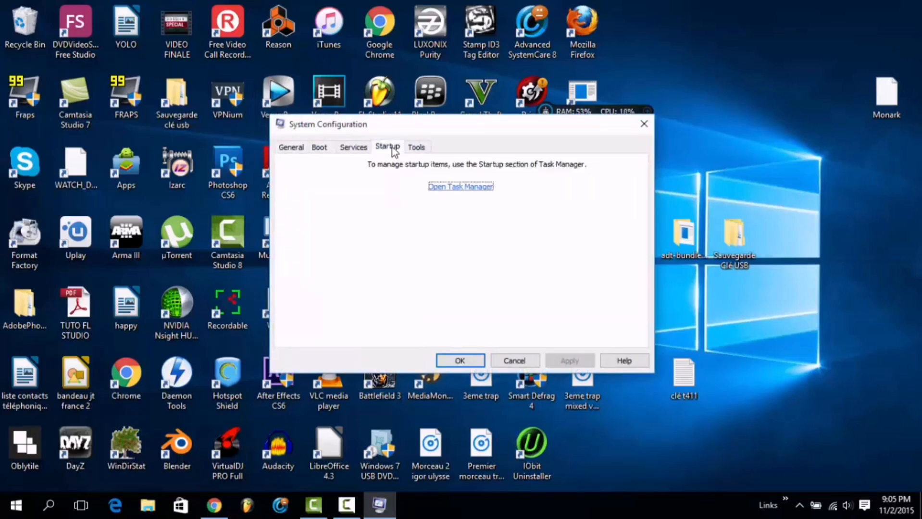
pyautogui.click(447, 187)
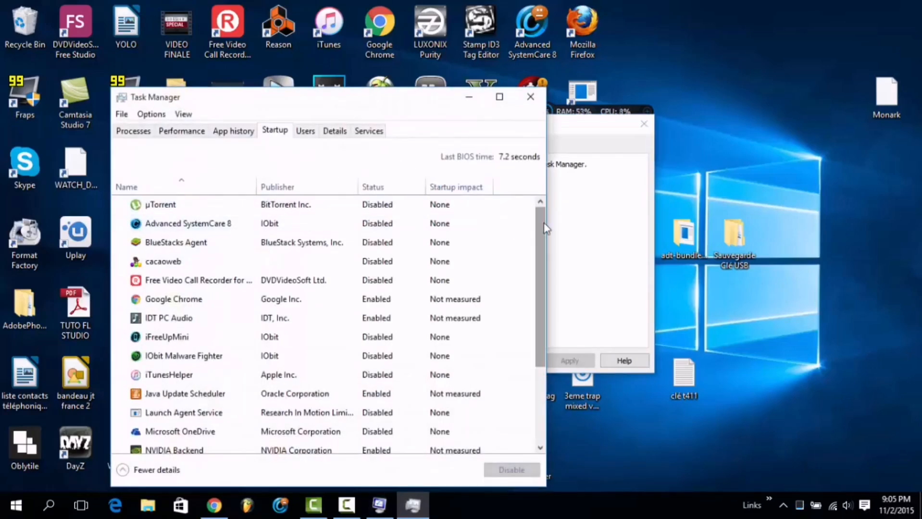
pyautogui.moveTo(536, 226)
pyautogui.mouseDown()
pyautogui.moveTo(535, 319)
pyautogui.moveTo(534, 224)
pyautogui.mouseUp()
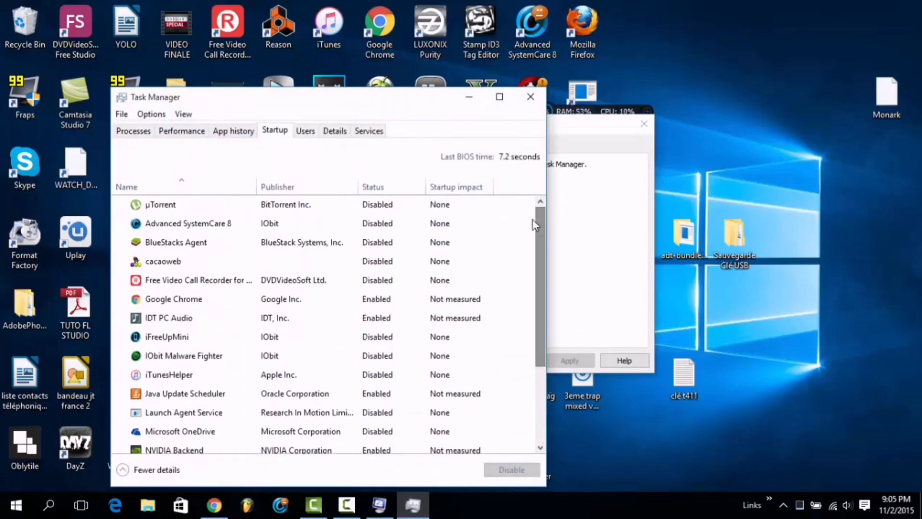
pyautogui.click(244, 200)
pyautogui.click(352, 226)
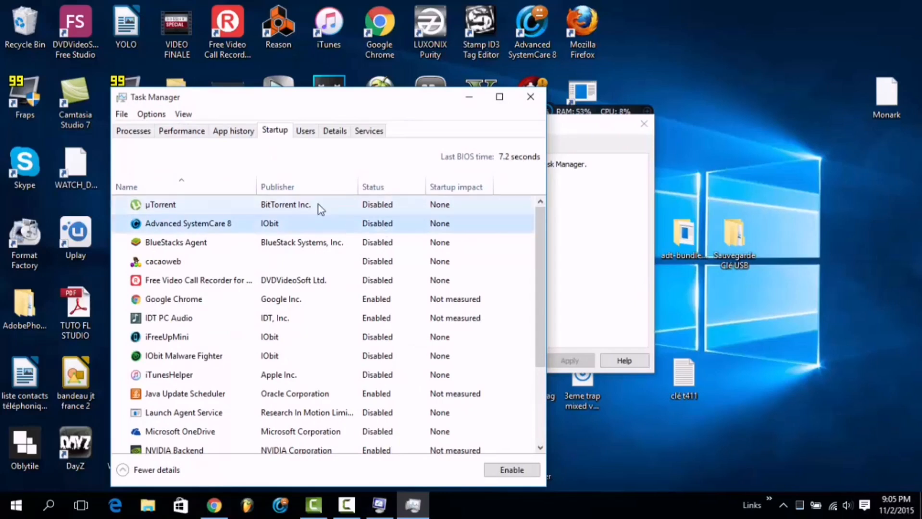
pyautogui.click(319, 206)
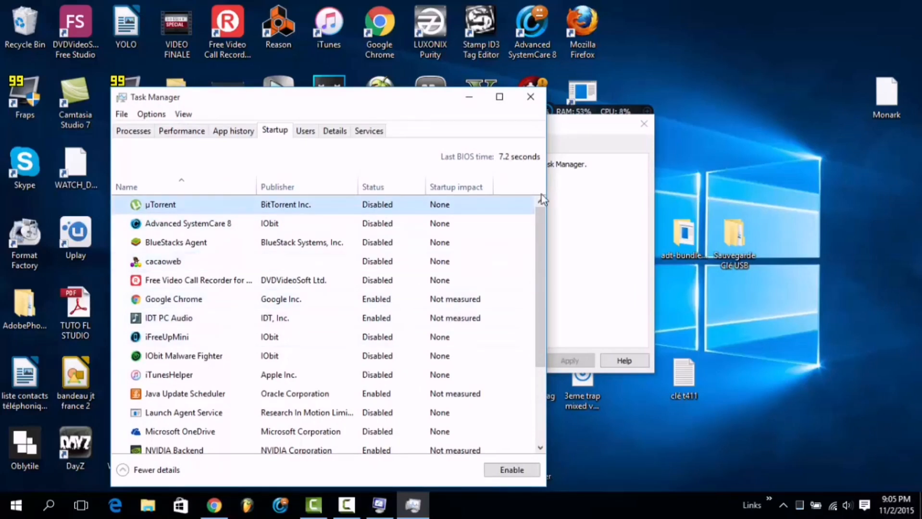
# - Disable the Synaptics TouchPad 64-bit entry in the startup list
pyautogui.moveTo(542, 218); pyautogui.dragTo(463, 392)
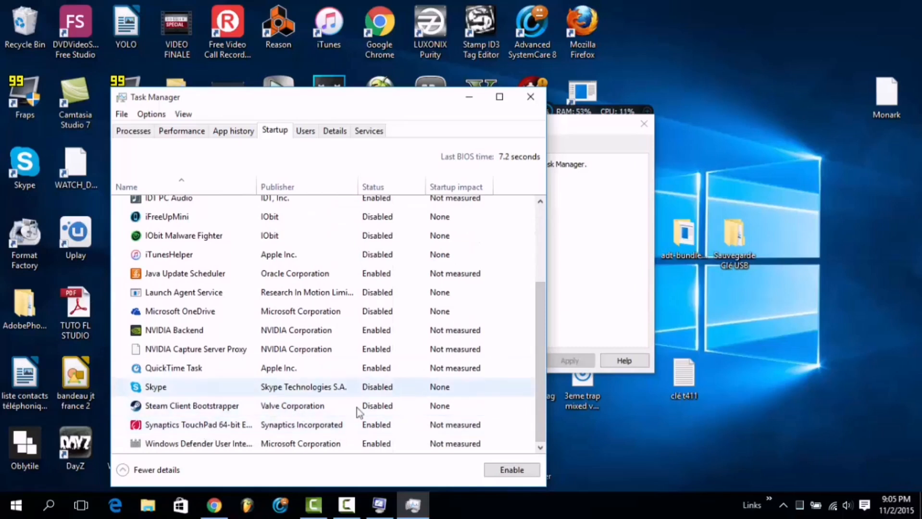
pyautogui.click(191, 433)
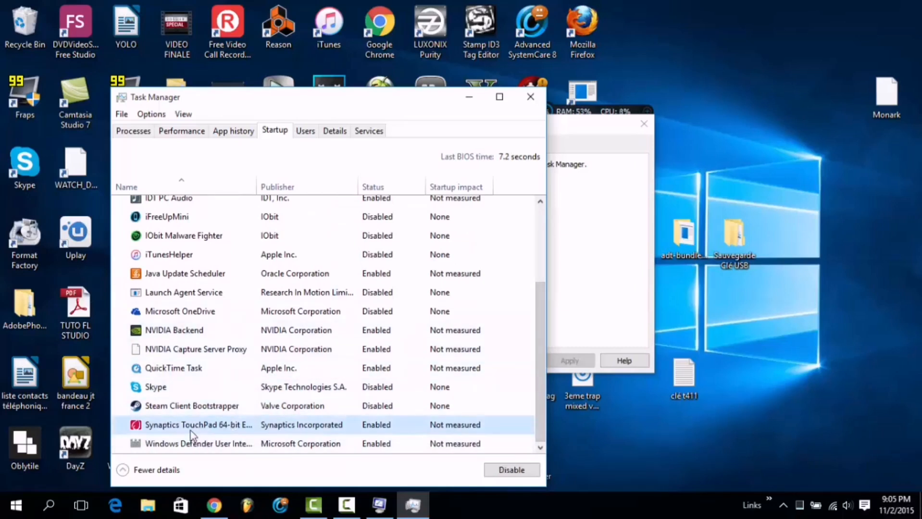
pyautogui.rightClick(245, 429)
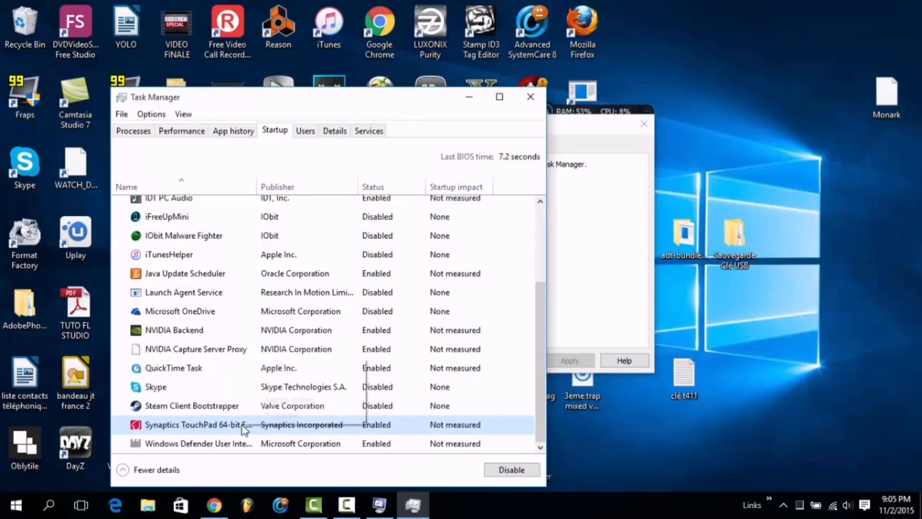
pyautogui.click(270, 369)
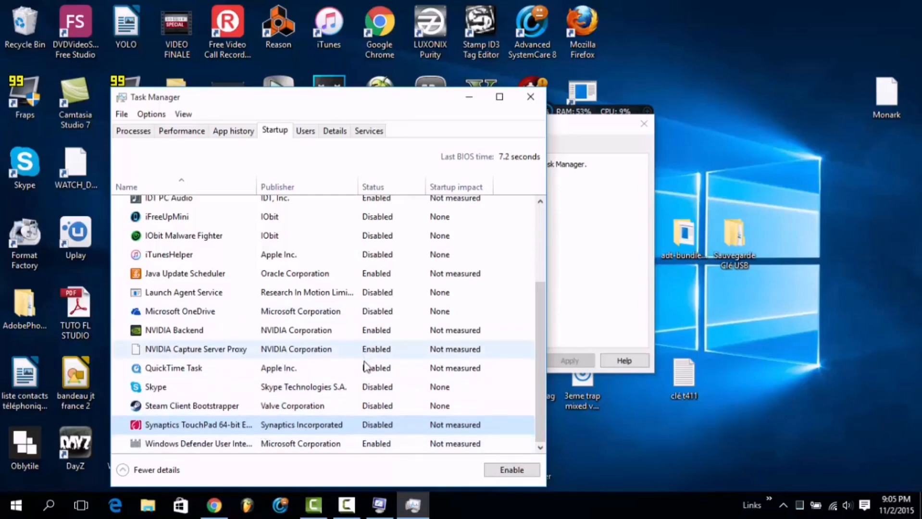
# - Enable Skype in the startup list, and disable it again
pyautogui.rightClick(331, 391)
pyautogui.click(355, 398)
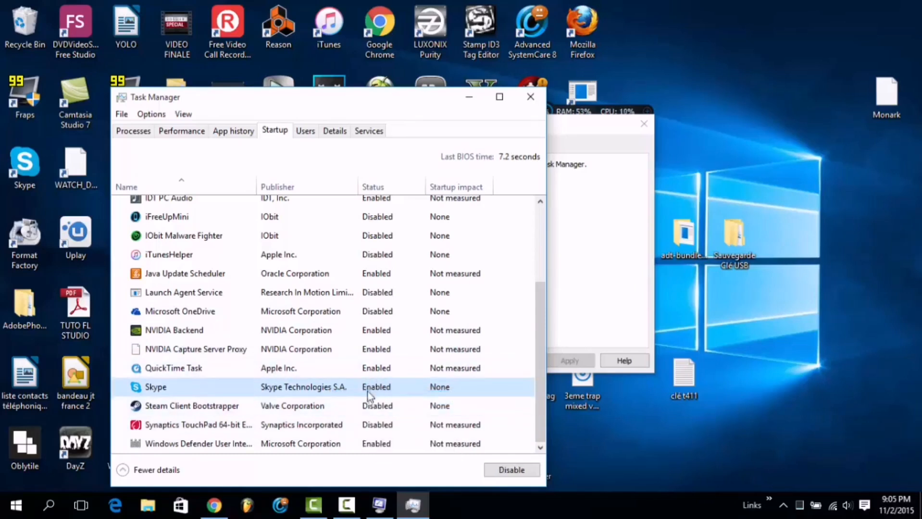
pyautogui.rightClick(369, 396)
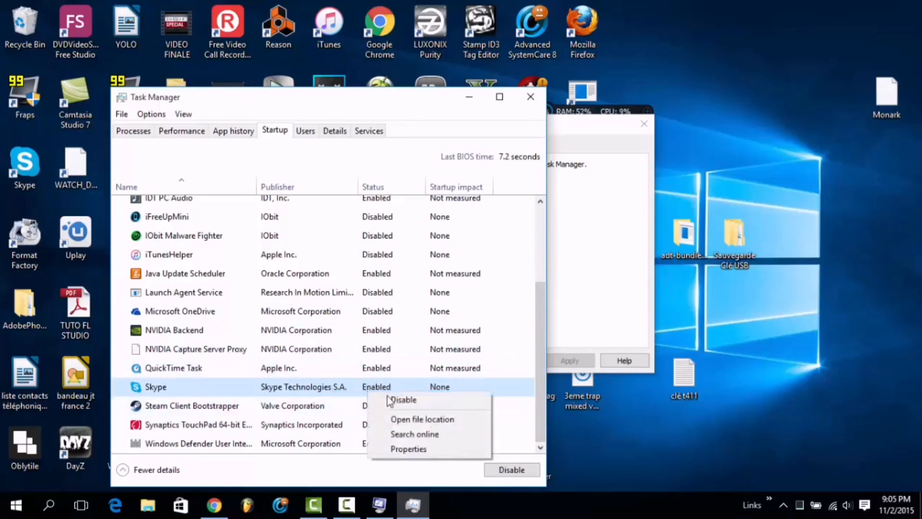
pyautogui.click(389, 401)
# - Close Task Manager and the System Configuration window
pyautogui.click(529, 99)
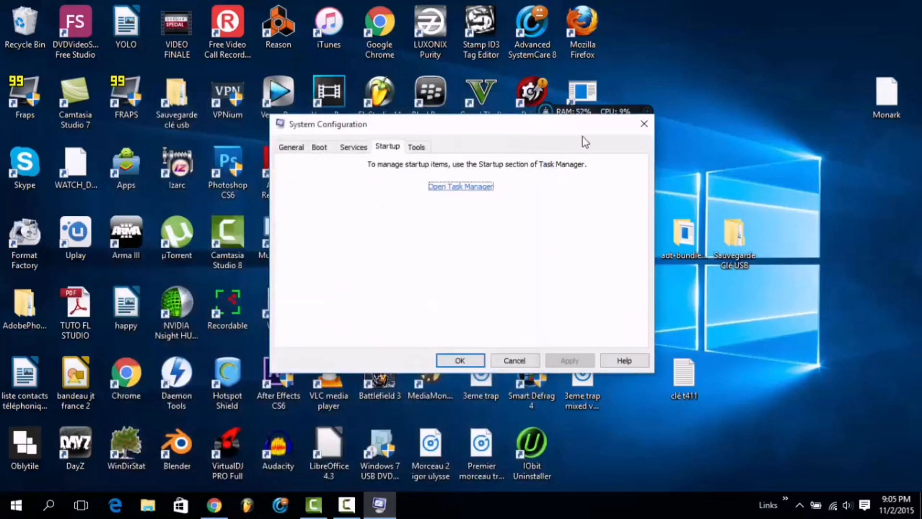
pyautogui.click(644, 124)
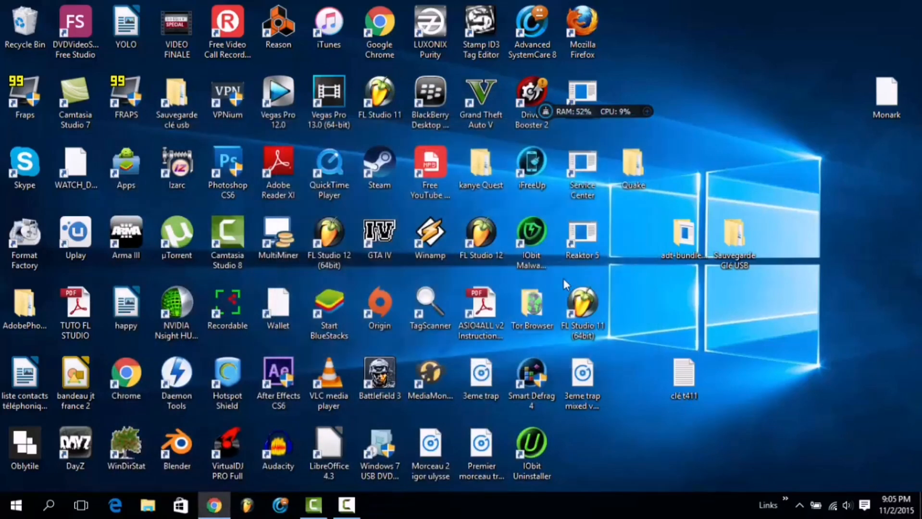
pyautogui.moveTo(355, 517)
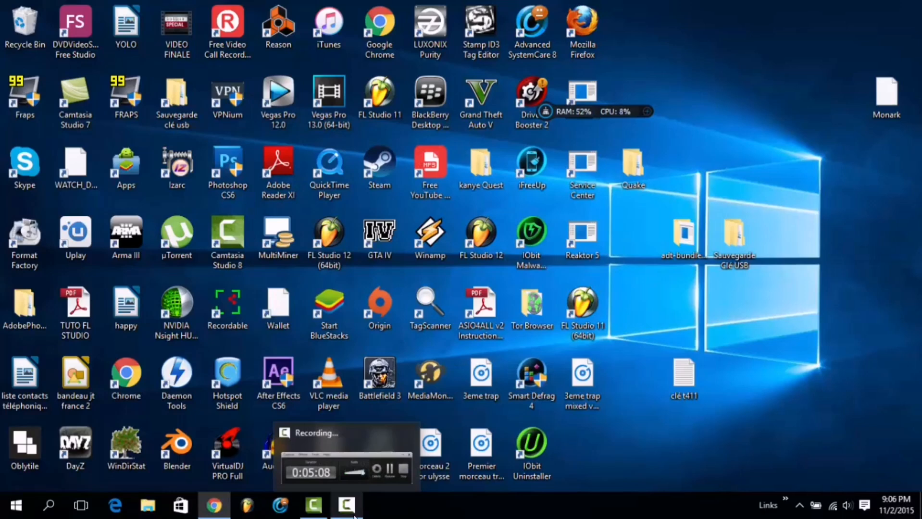
pyautogui.click(354, 517)
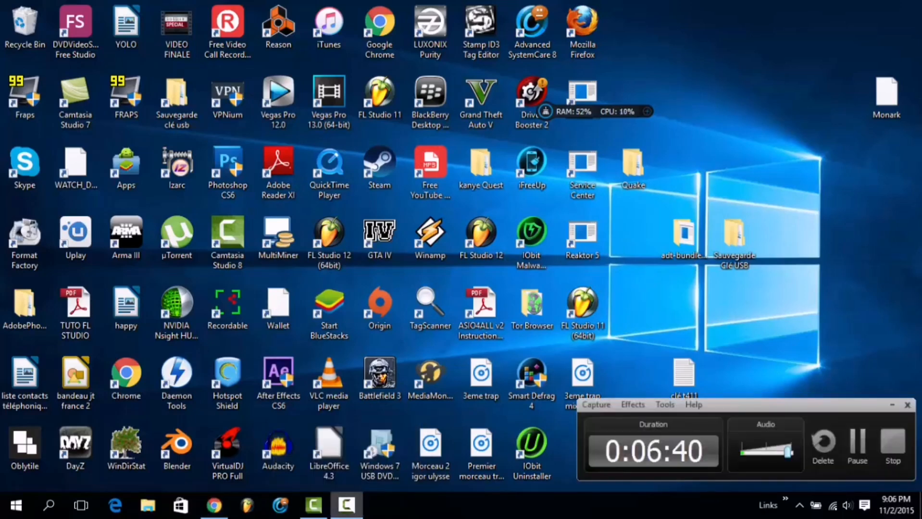
pyautogui.click(859, 445)
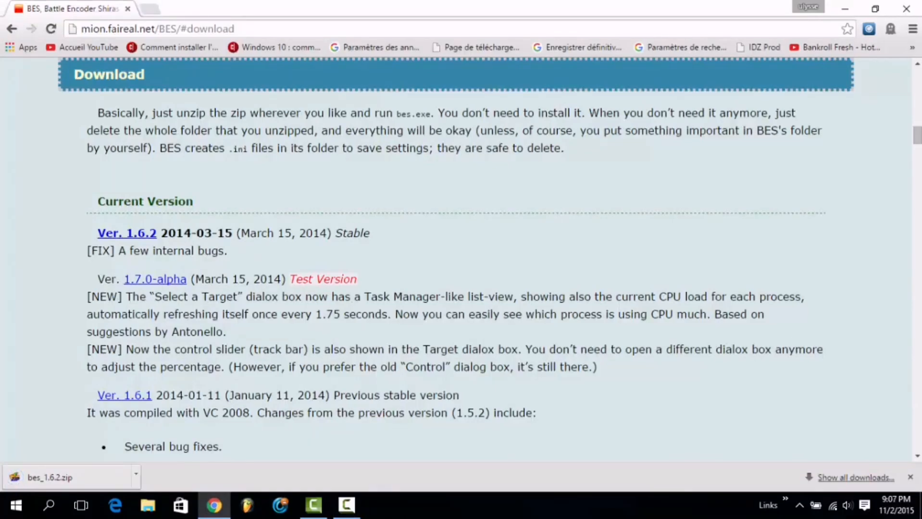
# - Open the downloaded bes_1.6.2.zip archive and extract all its files to the bes_1.6.2 folder in Downloads
pyautogui.moveTo(916, 136); pyautogui.dragTo(910, 65)
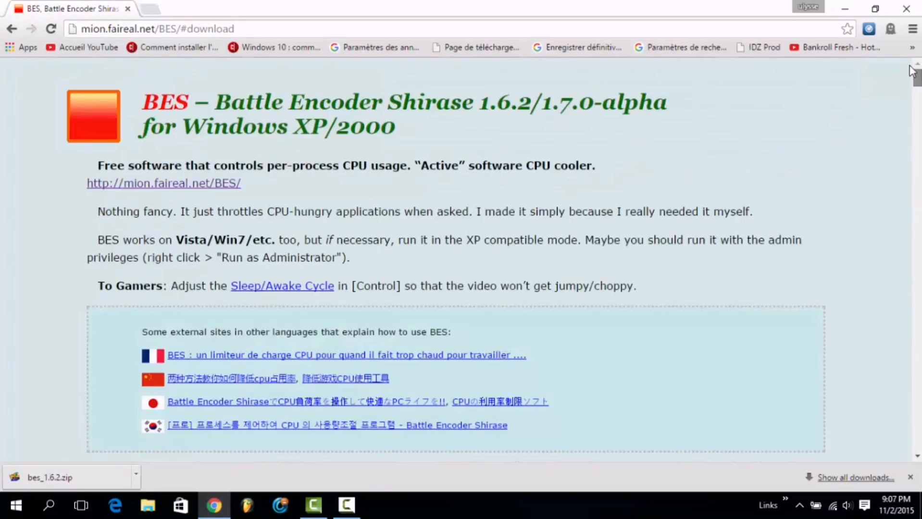
pyautogui.scroll(-10, 912, 86)
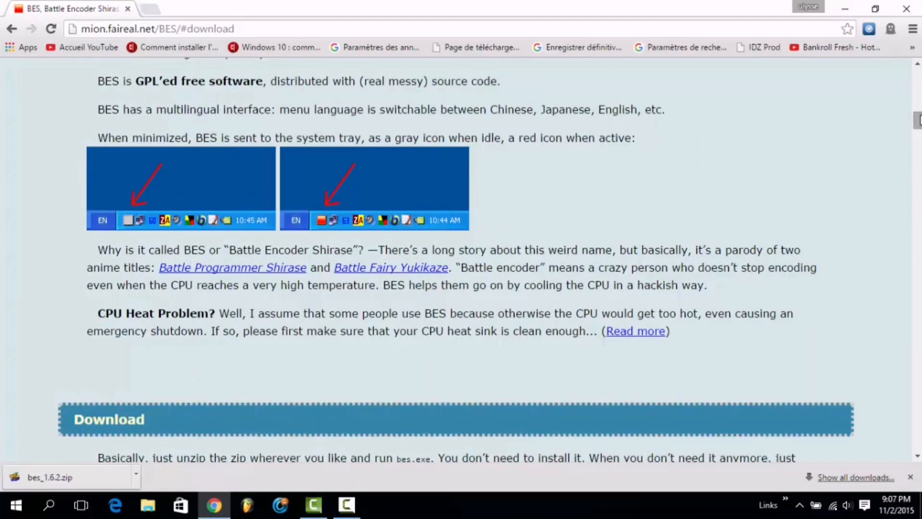
pyautogui.moveTo(918, 120); pyautogui.dragTo(911, 72)
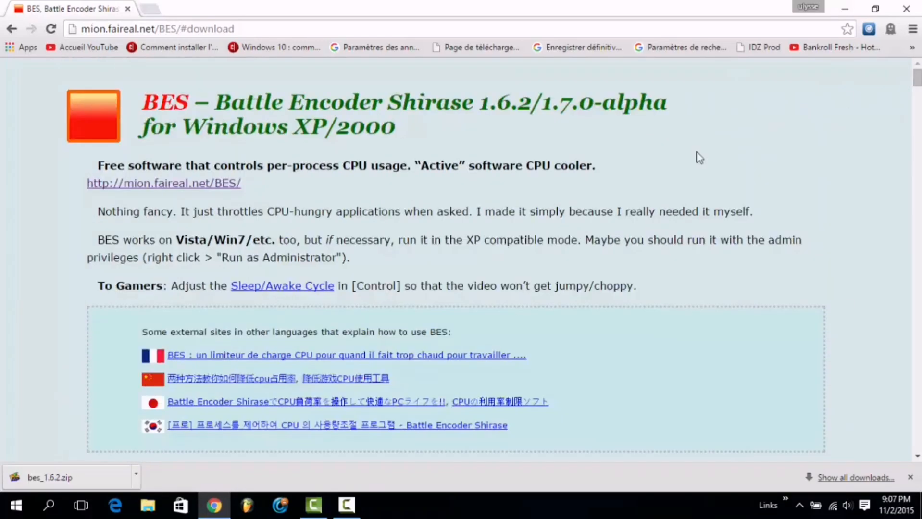
pyautogui.click(57, 473)
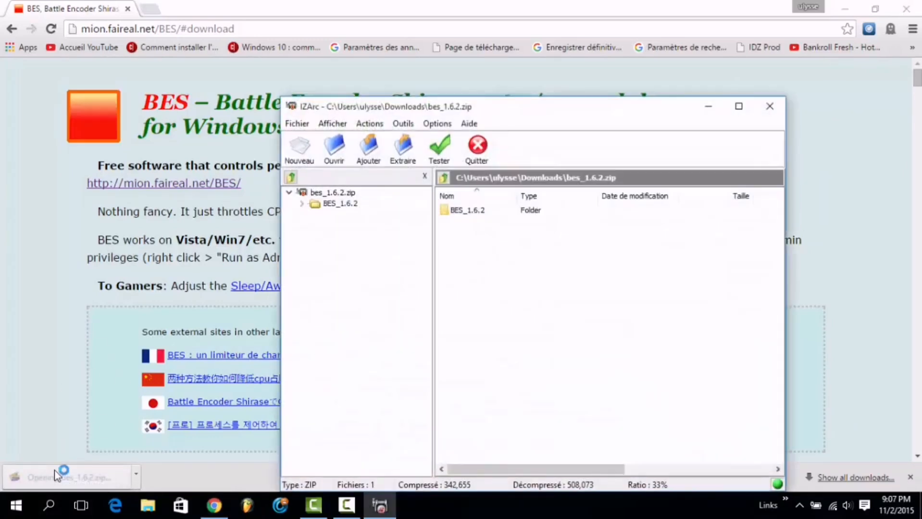
pyautogui.click(403, 146)
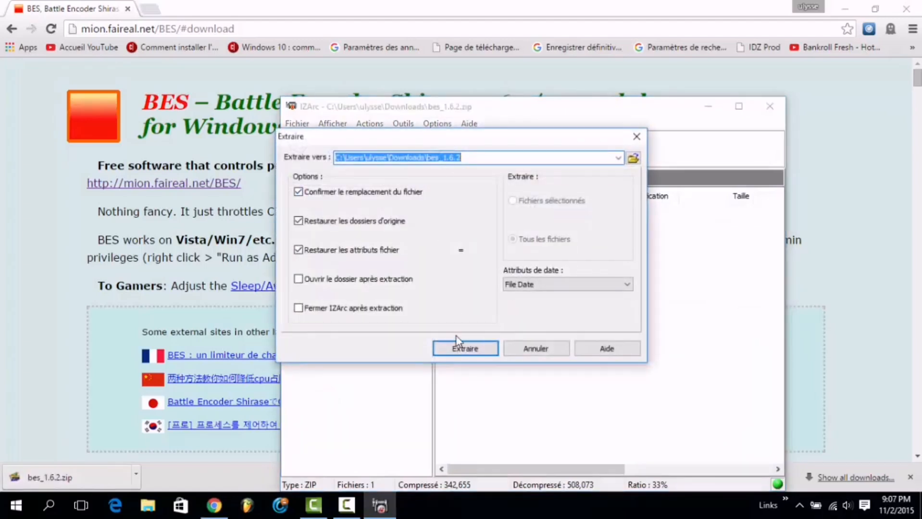
pyautogui.click(459, 346)
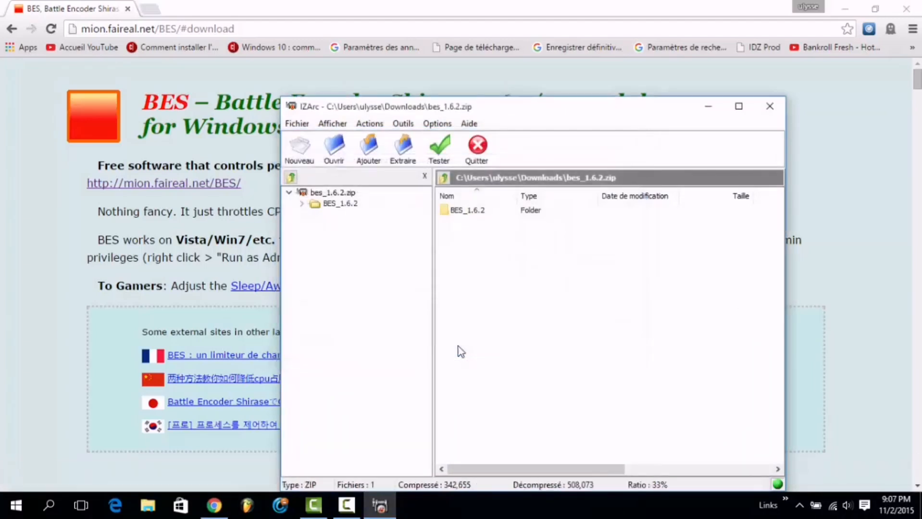
# - Switch to File Explorer, go to the BES_1.6.2 folder inside Downloads\bes_1.6.2, and launch the BES application
pyautogui.click(150, 515)
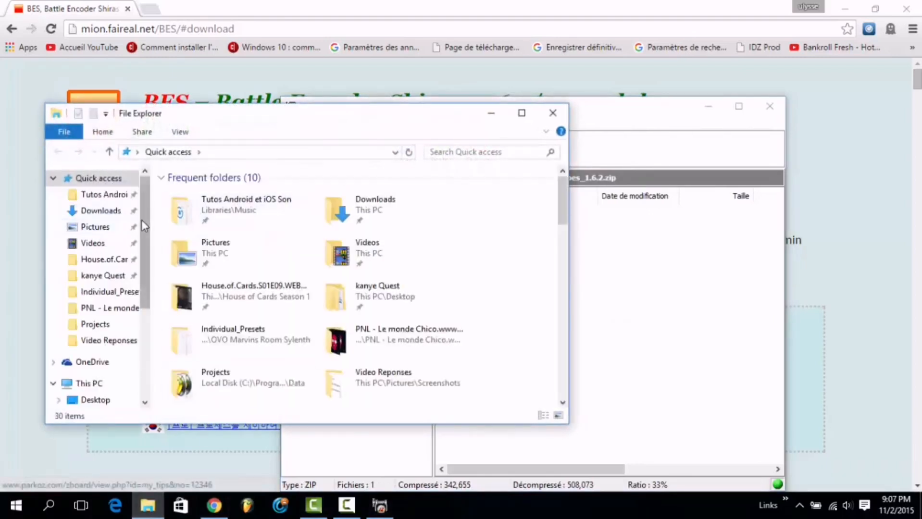
pyautogui.click(98, 211)
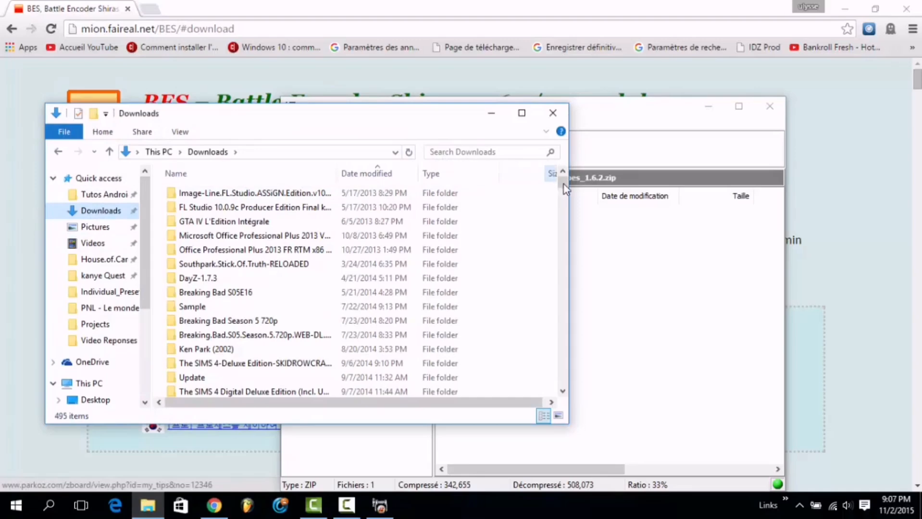
pyautogui.moveTo(563, 183); pyautogui.dragTo(563, 198)
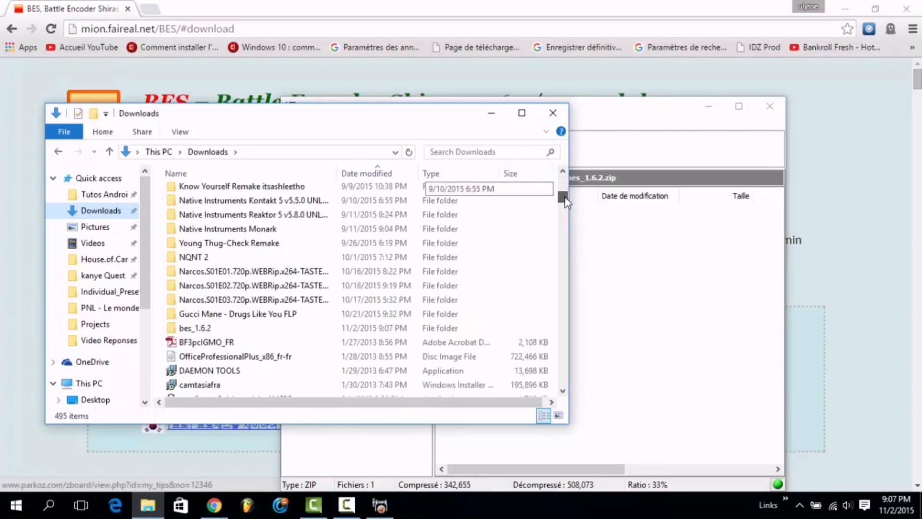
pyautogui.doubleClick(190, 323)
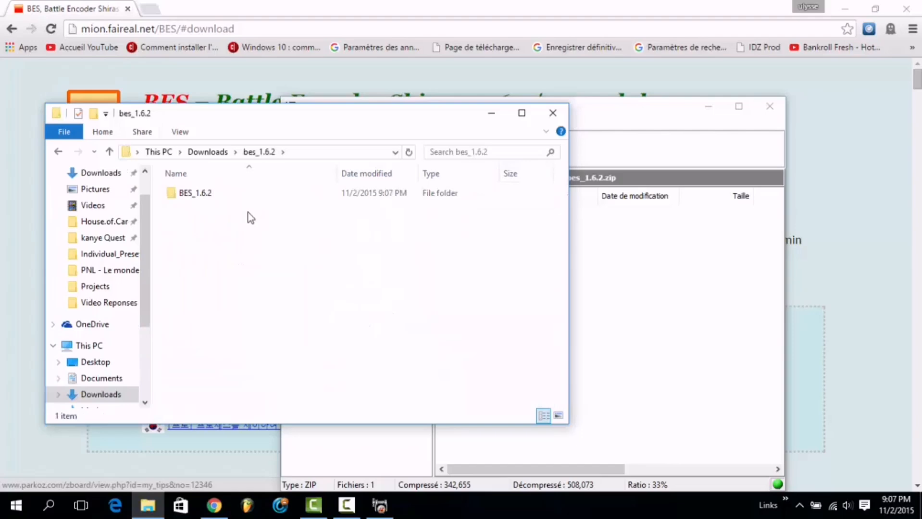
pyautogui.doubleClick(222, 190)
pyautogui.click(207, 226)
pyautogui.doubleClick(207, 226)
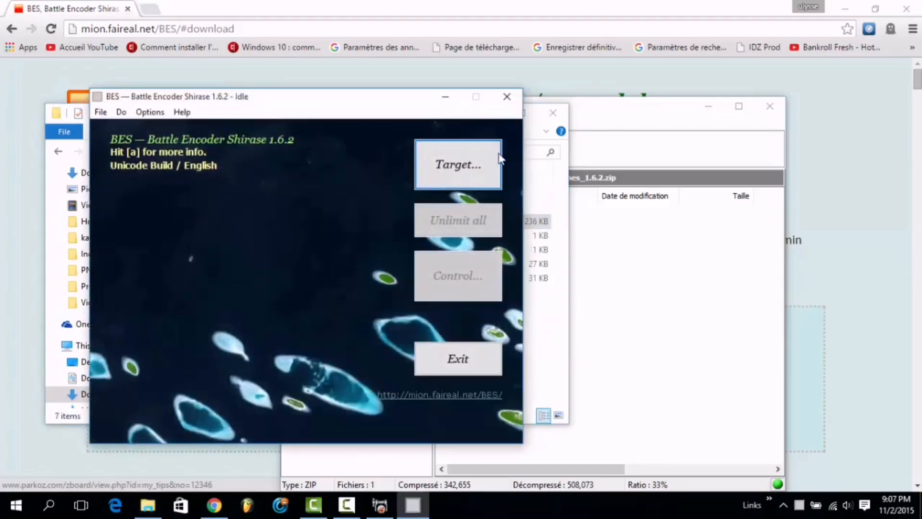
# - Open the BES target list, examine the processes that can be limited, including chrome.exe and AdobeARM.exe, and close the list without limiting any
pyautogui.click(483, 155)
pyautogui.click(332, 218)
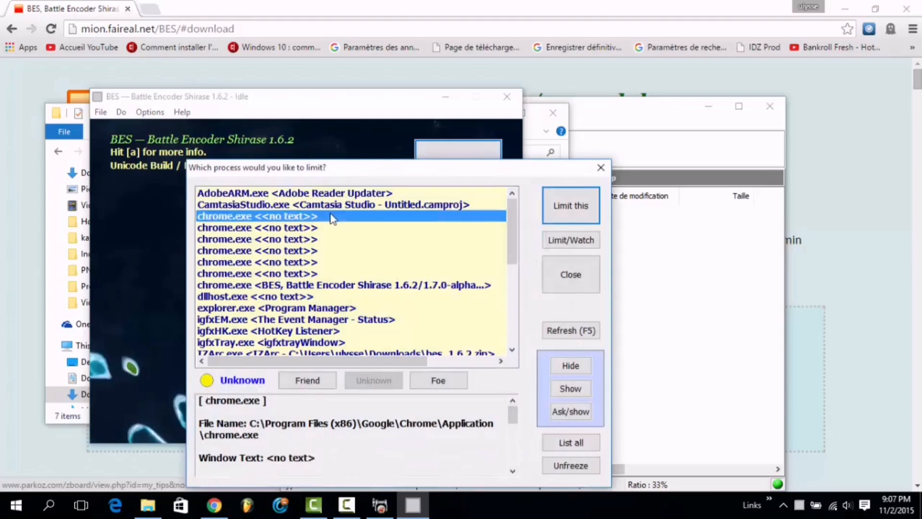
pyautogui.moveTo(330, 215); pyautogui.dragTo(297, 260)
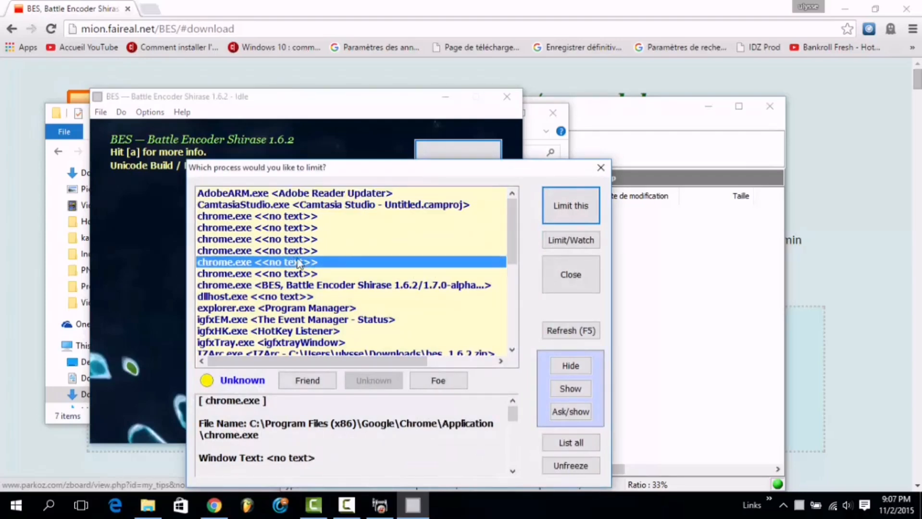
pyautogui.click(293, 283)
pyautogui.click(279, 243)
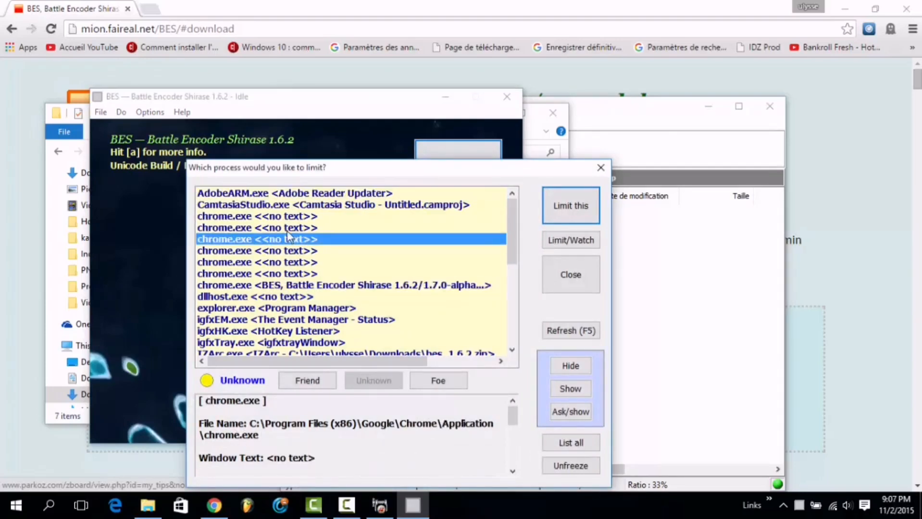
pyautogui.click(297, 263)
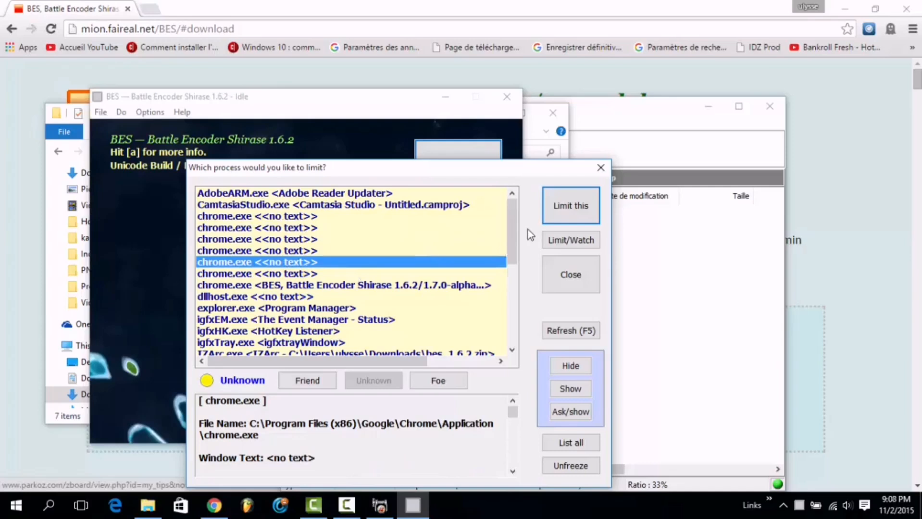
pyautogui.moveTo(513, 222)
pyautogui.mouseDown()
pyautogui.moveTo(509, 268)
pyautogui.moveTo(512, 228)
pyautogui.mouseUp()
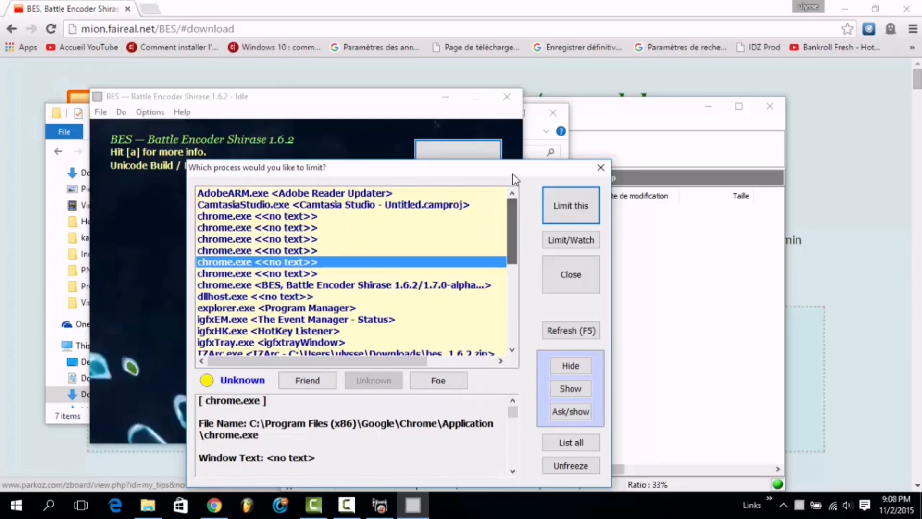
pyautogui.moveTo(283, 193)
pyautogui.mouseDown()
pyautogui.moveTo(284, 297)
pyautogui.moveTo(300, 194)
pyautogui.mouseUp()
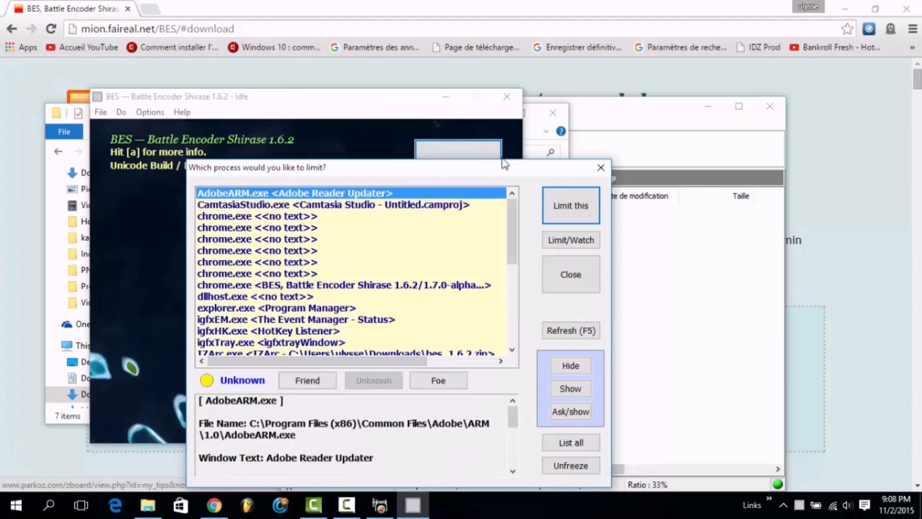
pyautogui.moveTo(317, 241); pyautogui.dragTo(317, 319)
pyautogui.scroll(-6, 506, 203)
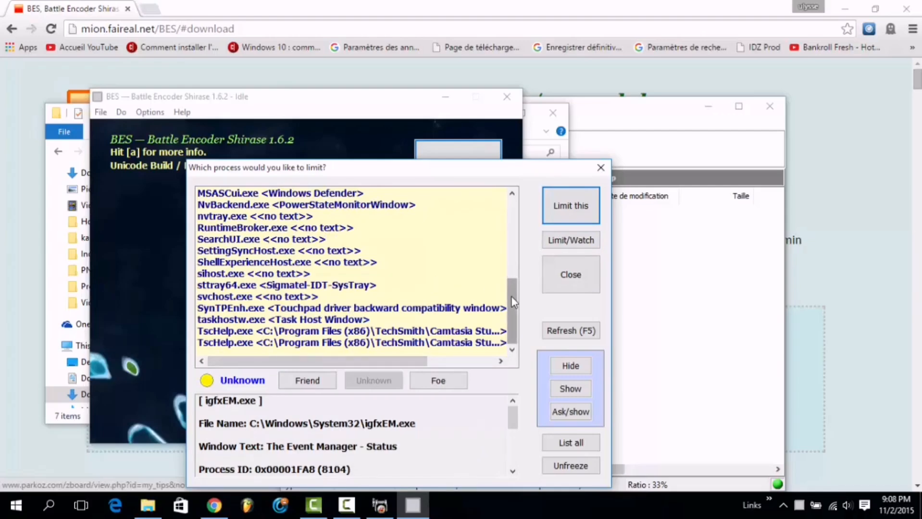
pyautogui.click(601, 168)
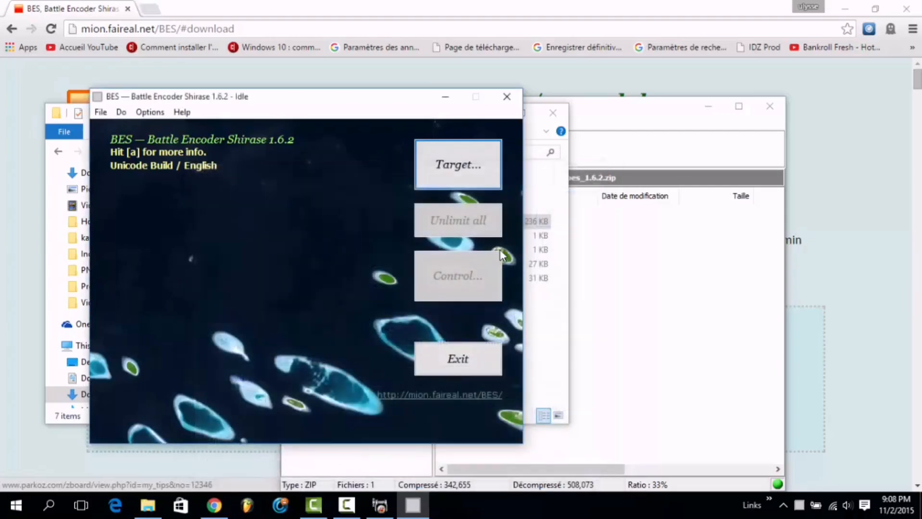
# - Exit BES, and close the File Explorer and IZArc windows
pyautogui.click(460, 364)
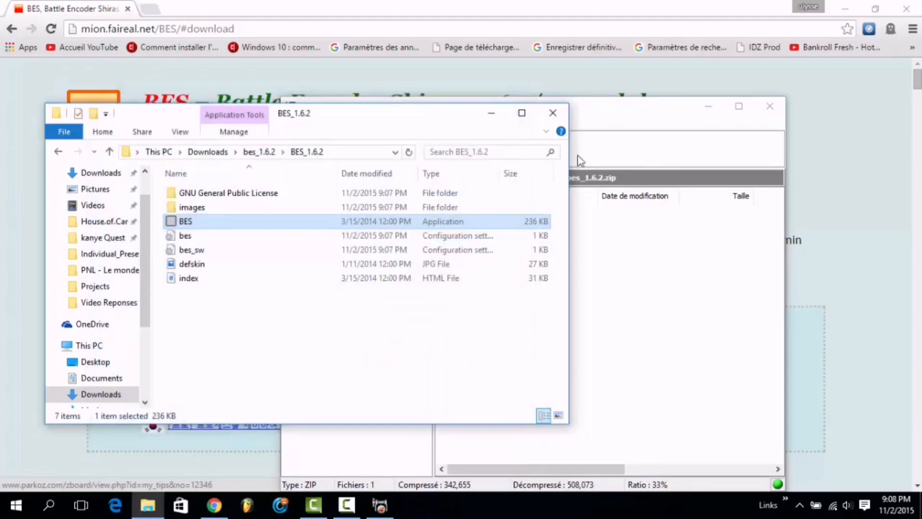
pyautogui.click(555, 111)
pyautogui.click(770, 106)
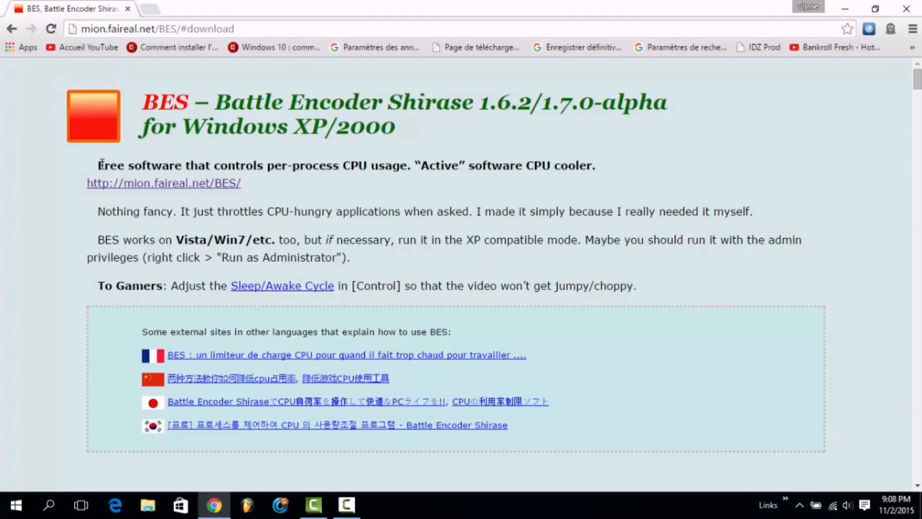
# - Switch to Advanced SystemCare 8, scan the PC with Nettoyer les Fichiers Inutiles selected, and start repairing the unneeded files
pyautogui.click(844, 9)
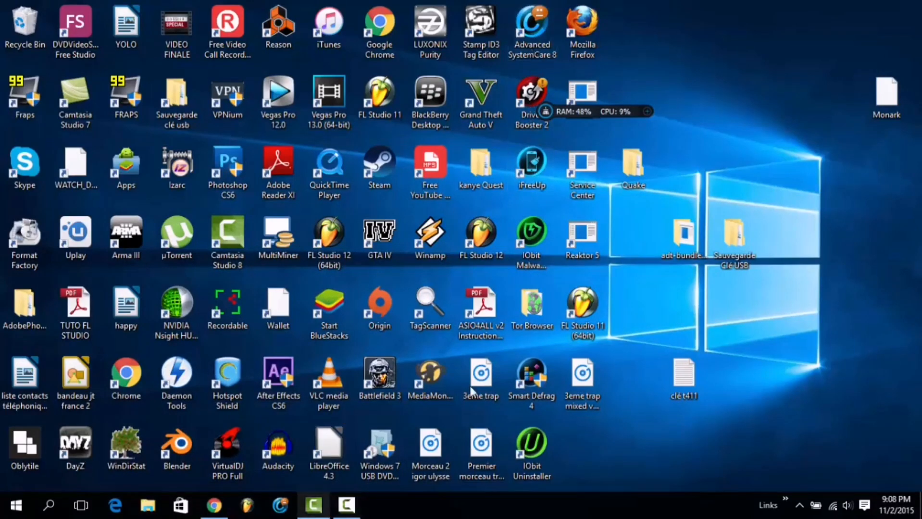
pyautogui.doubleClick(531, 34)
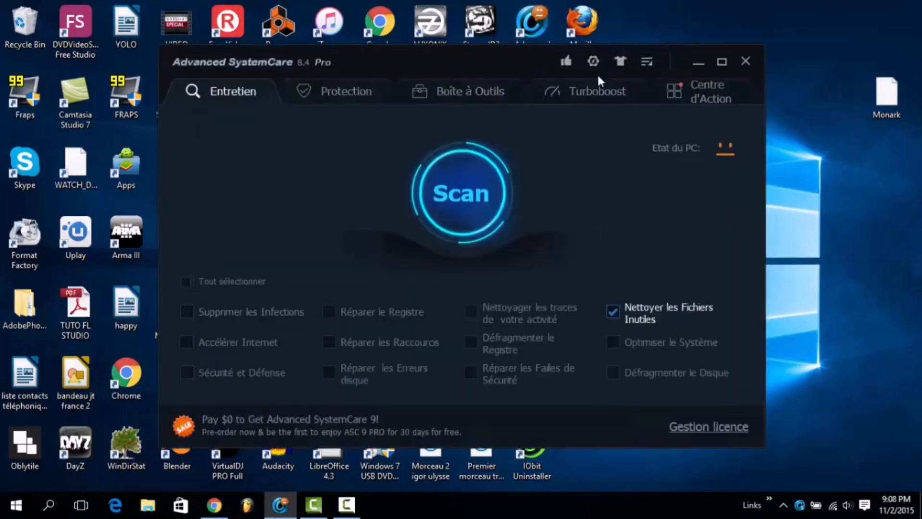
pyautogui.click(597, 92)
pyautogui.click(202, 82)
pyautogui.click(501, 211)
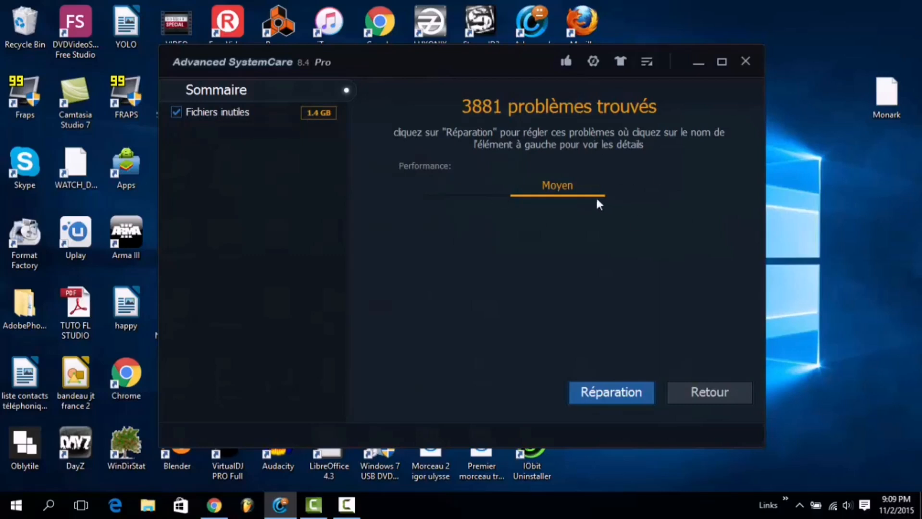
pyautogui.click(612, 387)
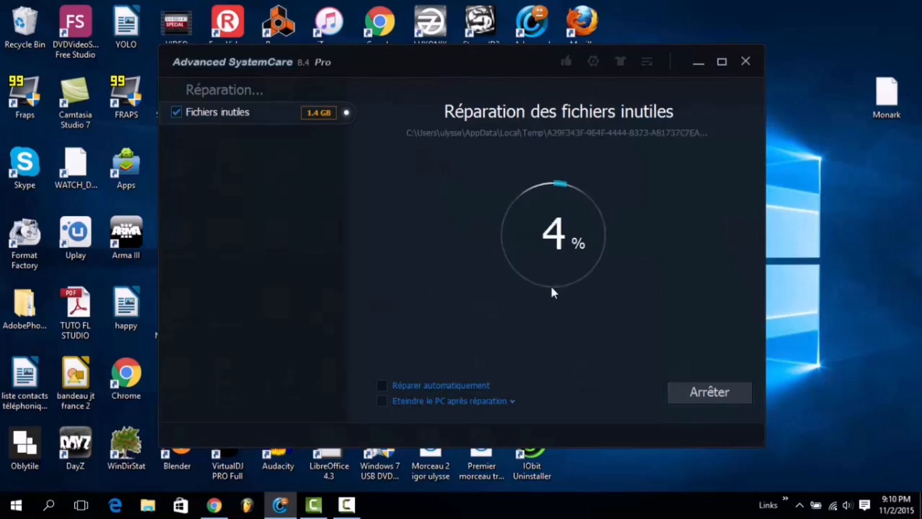
pyautogui.click(352, 509)
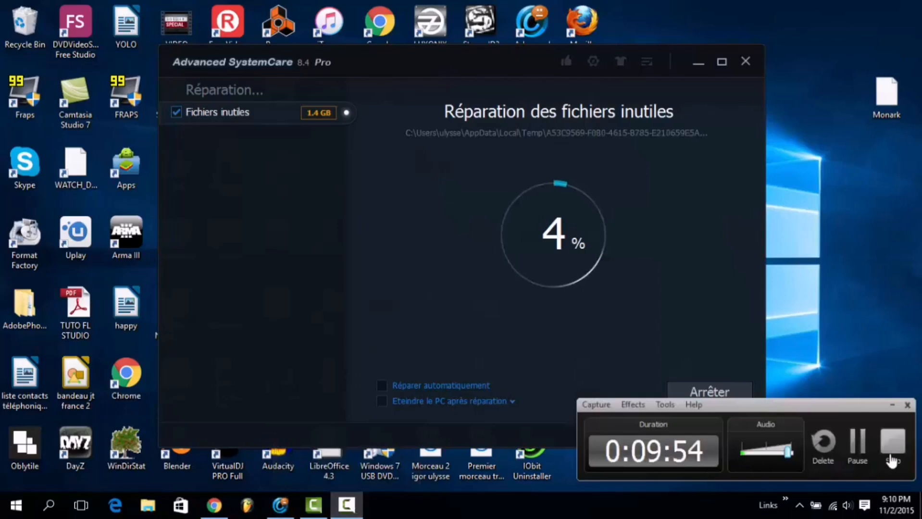
pyautogui.click(857, 442)
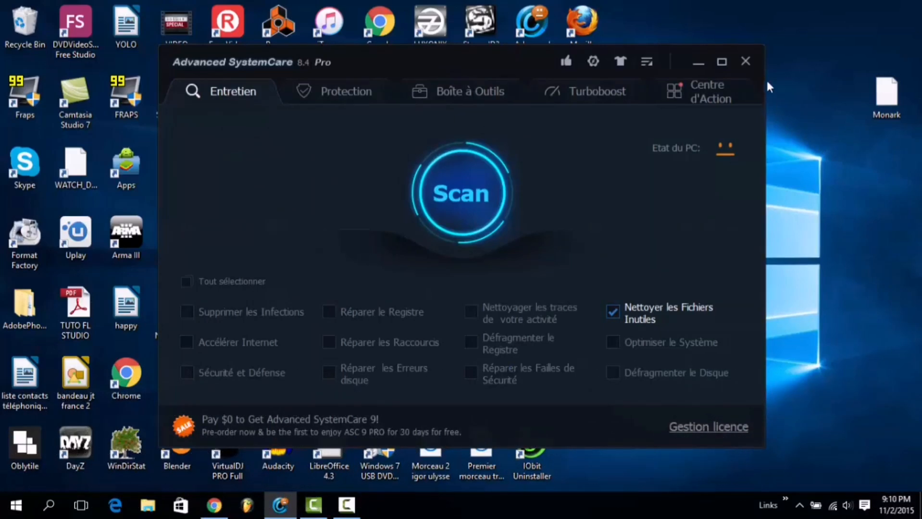
# - Close Advanced SystemCare, move the RAM/CPU monitor widget to the empty desktop area beside the icons, and run its memory cleanup
pyautogui.click(745, 61)
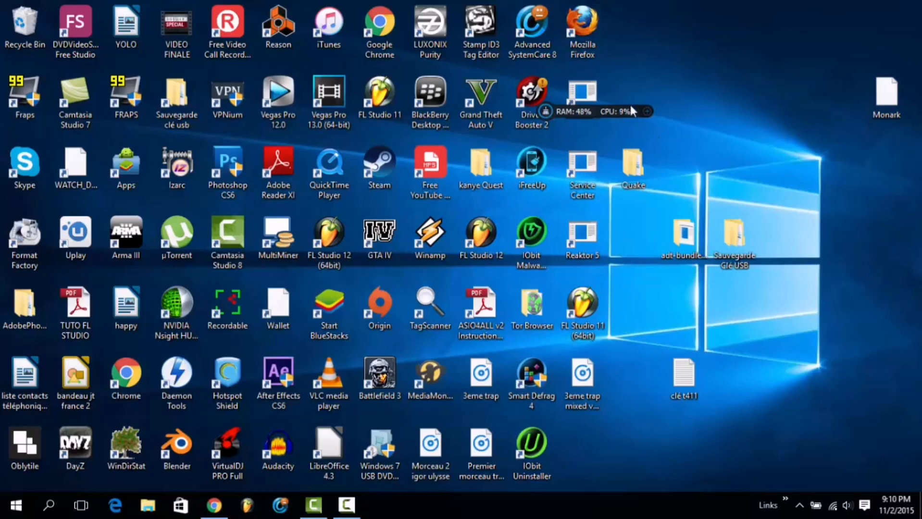
pyautogui.moveTo(631, 106); pyautogui.dragTo(727, 70)
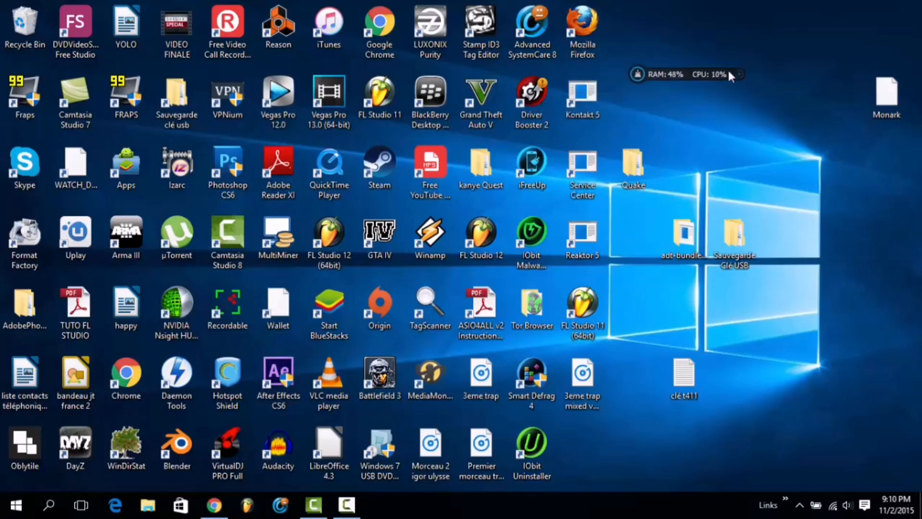
pyautogui.click(638, 76)
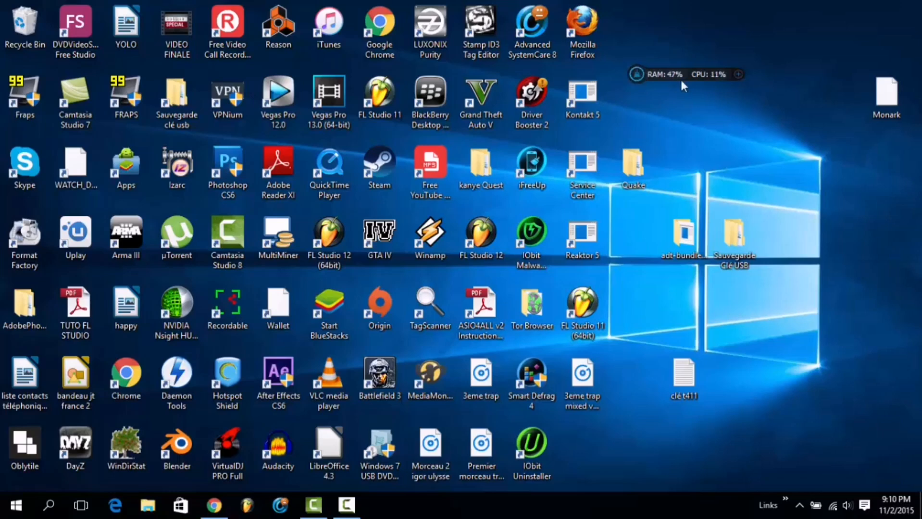